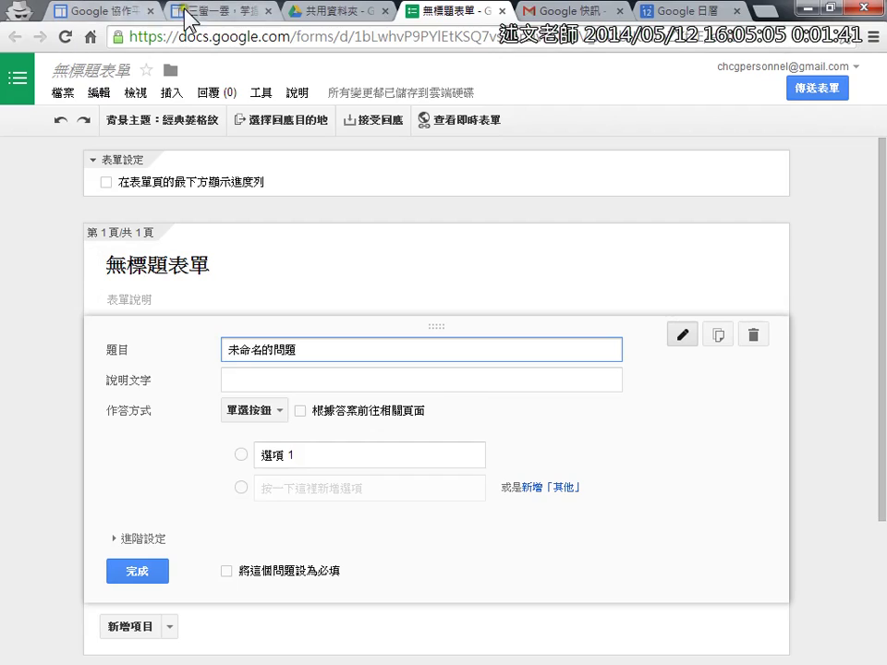
# Switch to the training site and open its 0512研習問卷調查表 page to view the questionnaire
pyautogui.scroll(15, 179, 214)
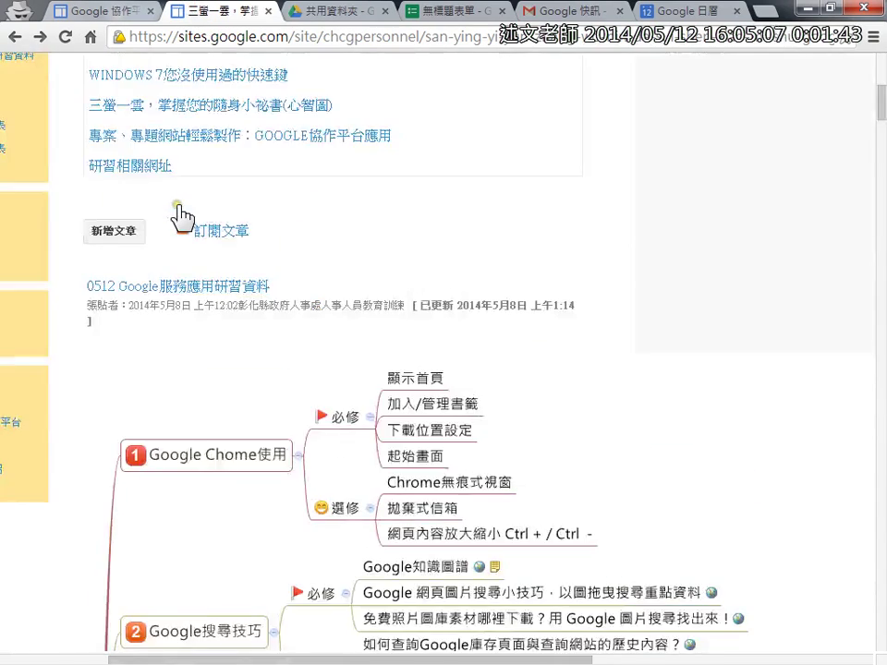
pyautogui.click(67, 657)
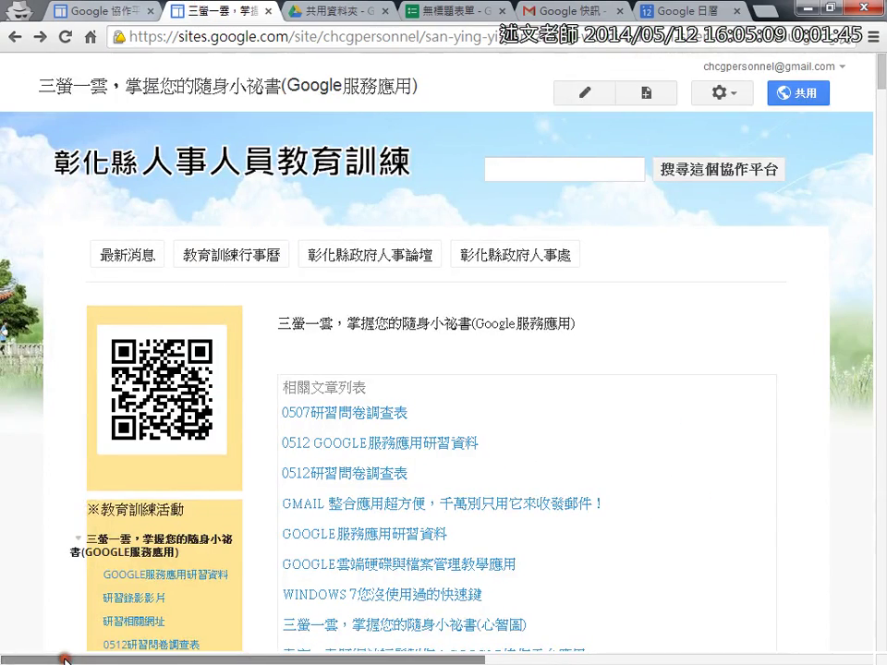
pyautogui.scroll(-3, 176, 557)
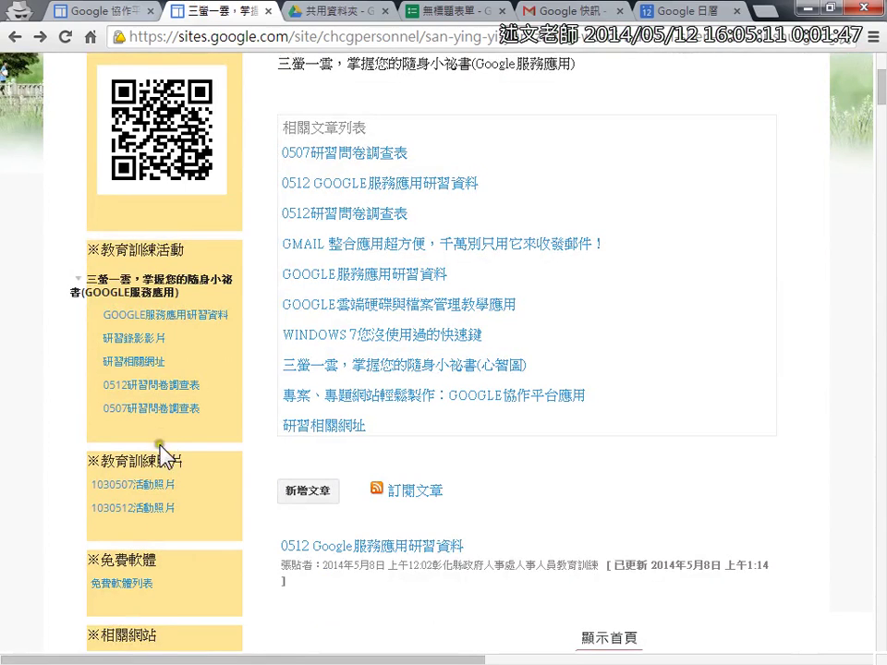
pyautogui.click(166, 386)
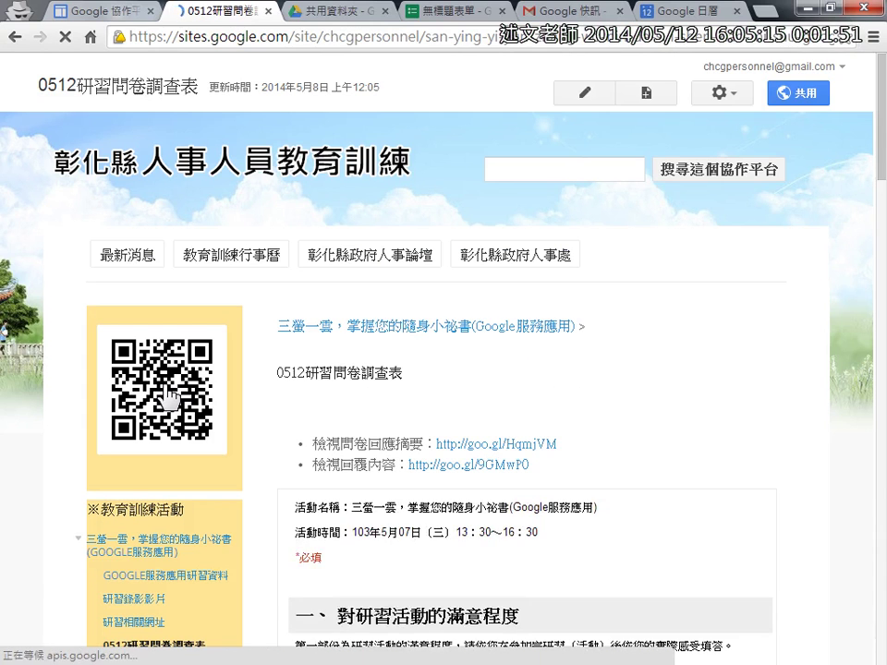
pyautogui.scroll(-3, 654, 425)
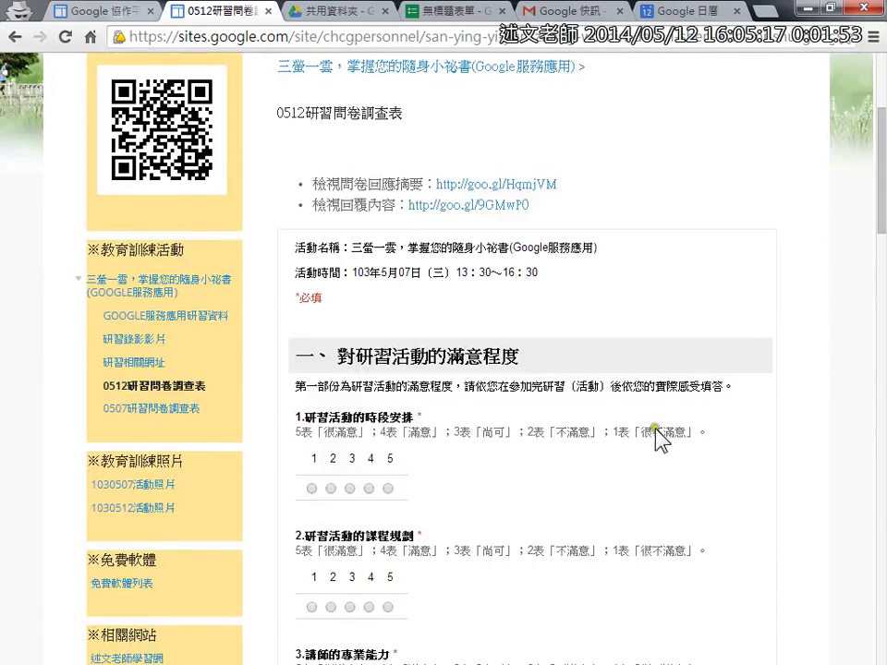
pyautogui.hotkey('ctrl', '+')
pyautogui.hotkey('ctrl', '+')
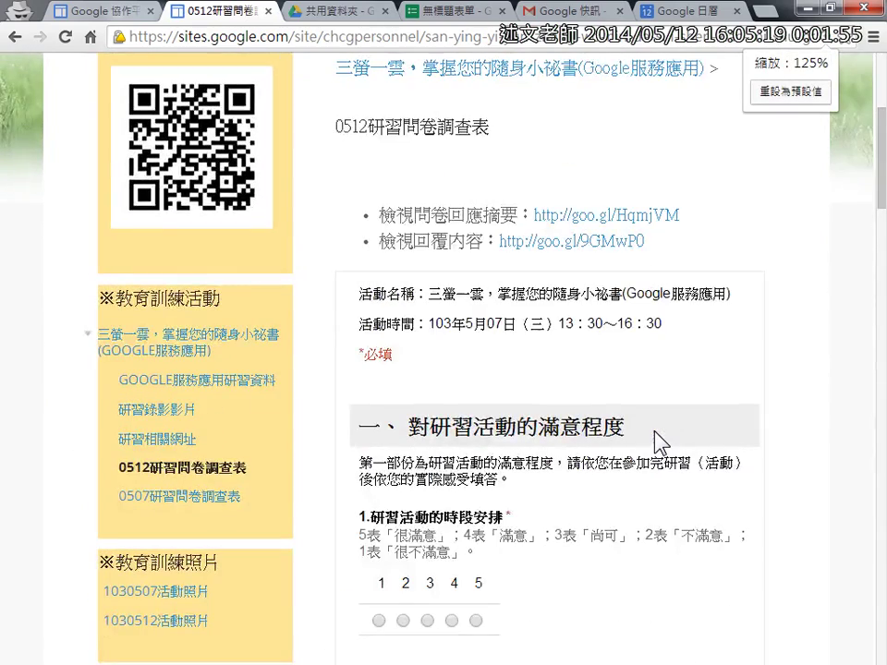
pyautogui.hotkey('ctrl', '+')
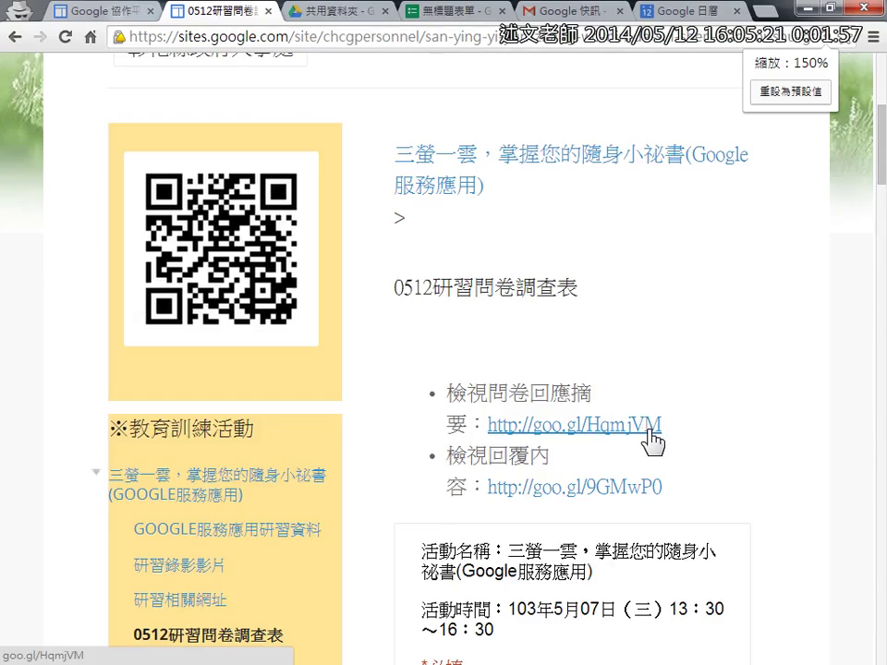
pyautogui.hotkey('ctrl', '-')
pyautogui.hotkey('ctrl', '-')
pyautogui.hotkey('ctrl', '-')
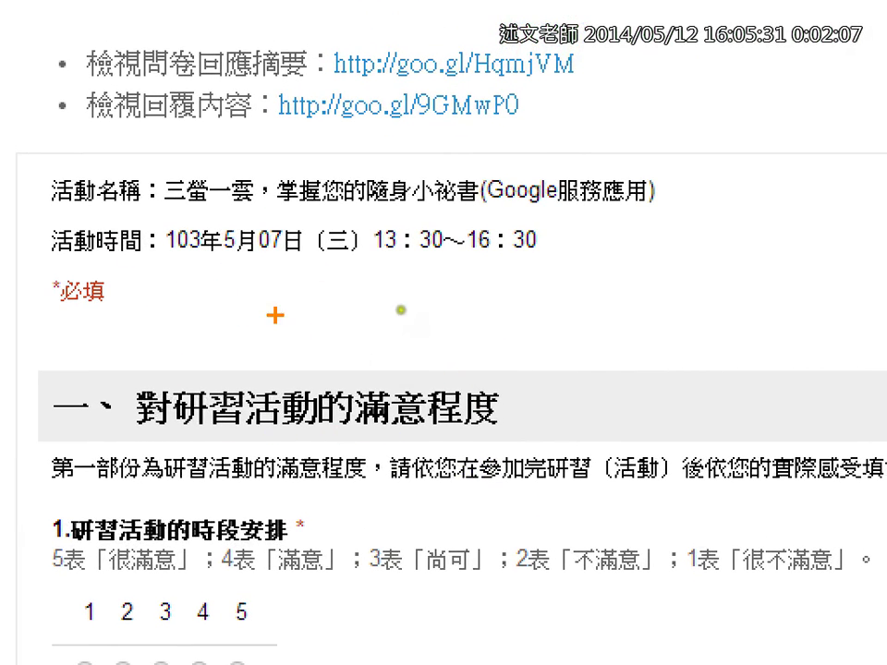
# Annotate the magnified survey with orange ticks by the first section heading and underlines below its description, question 1's scale text and the 1–5 ratings
pyautogui.moveTo(213, 350)
pyautogui.mouseDown()
pyautogui.moveTo(243, 381)
pyautogui.moveTo(330, 329)
pyautogui.mouseUp()
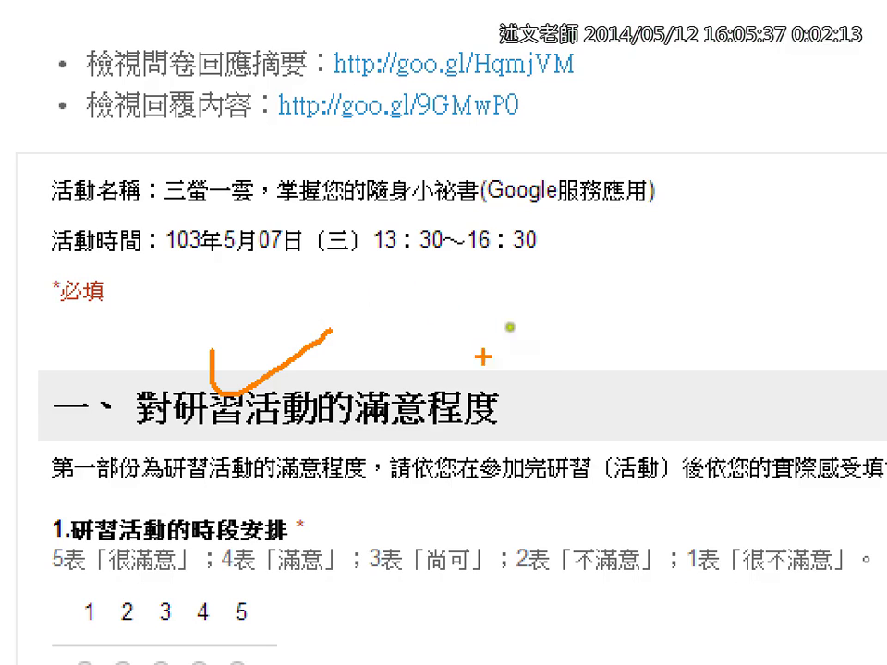
pyautogui.moveTo(553, 377); pyautogui.dragTo(636, 359)
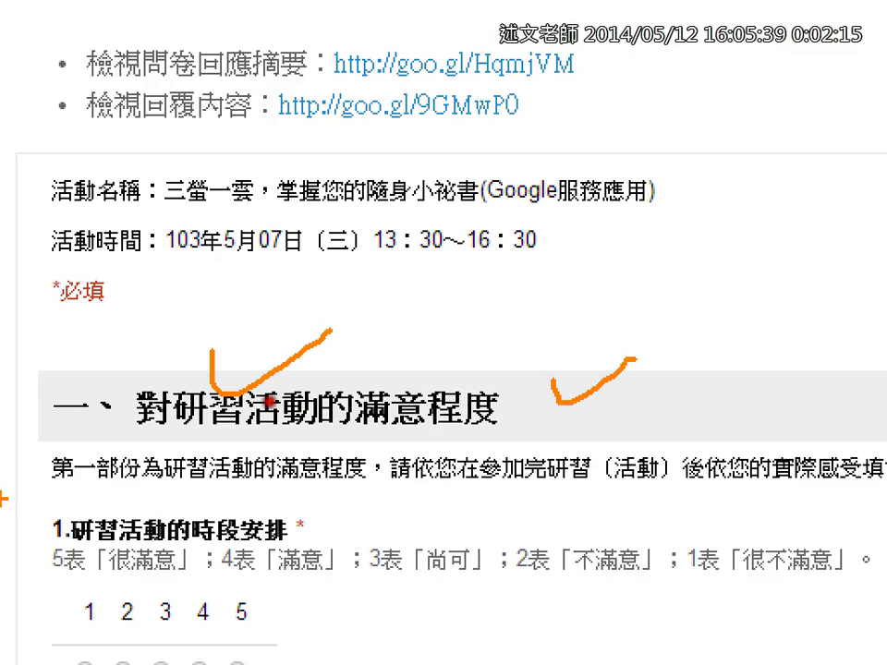
pyautogui.moveTo(5, 500); pyautogui.dragTo(456, 500)
pyautogui.moveTo(33, 588); pyautogui.dragTo(388, 588)
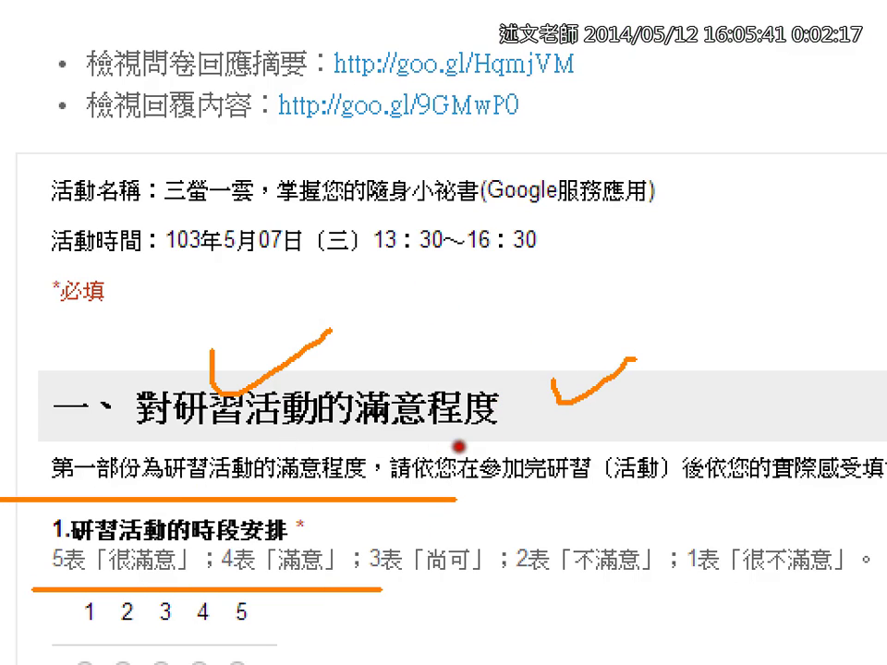
pyautogui.moveTo(78, 625); pyautogui.dragTo(301, 628)
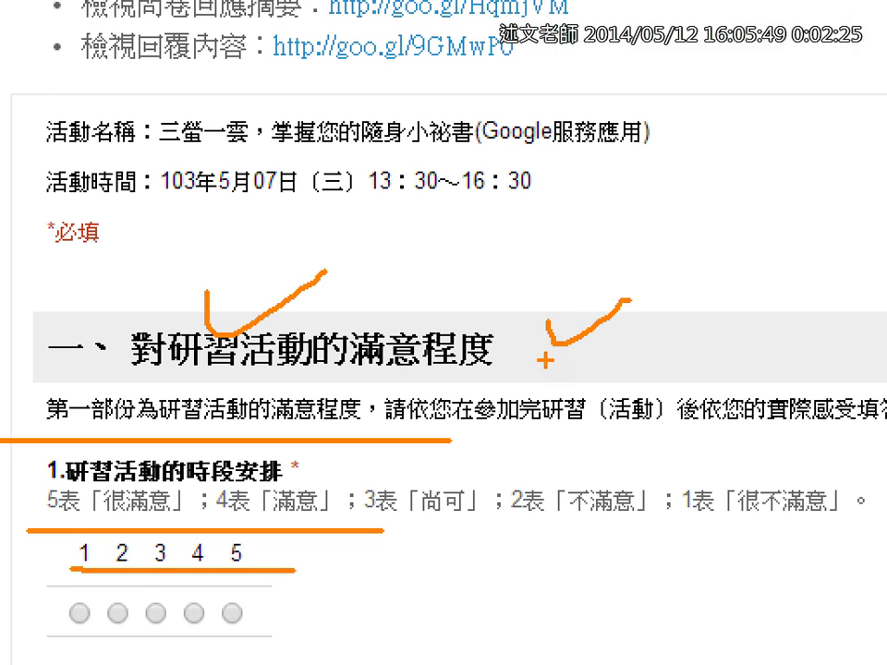
pyautogui.press('Escape')
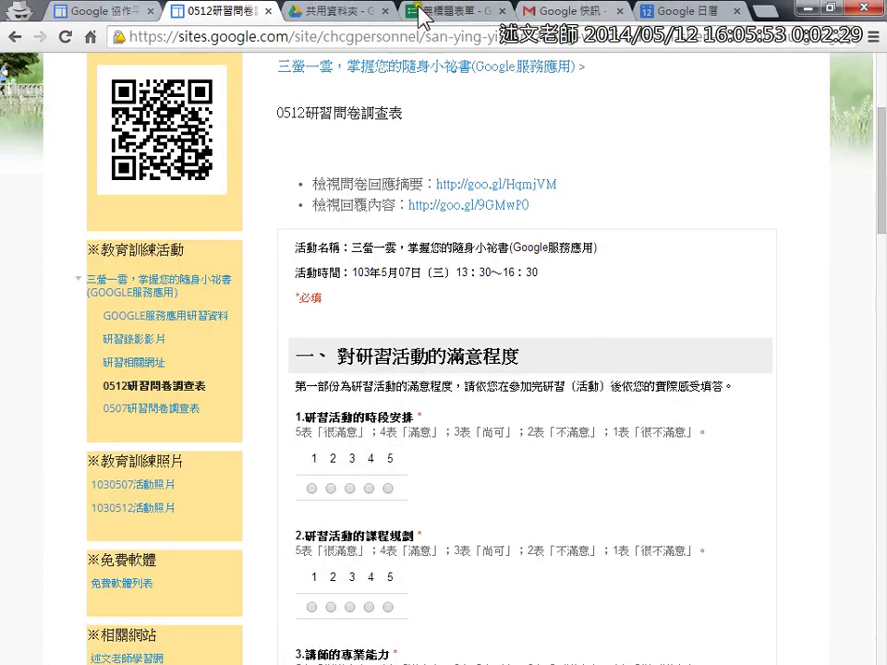
# Return to the untitled form and point out its title, description, question title and help text fields
pyautogui.click(329, 12)
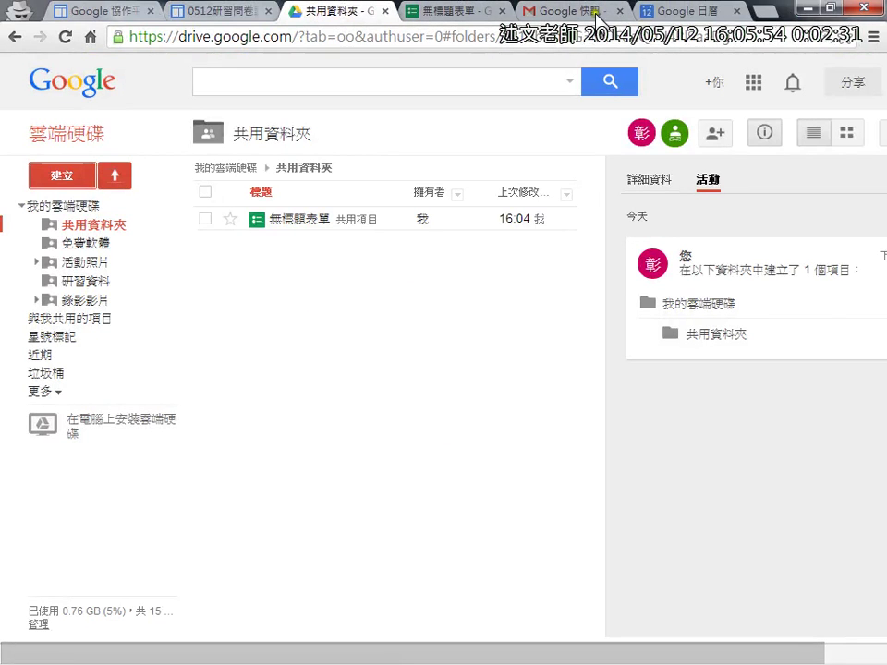
pyautogui.click(466, 14)
pyautogui.moveTo(227, 262); pyautogui.dragTo(133, 265)
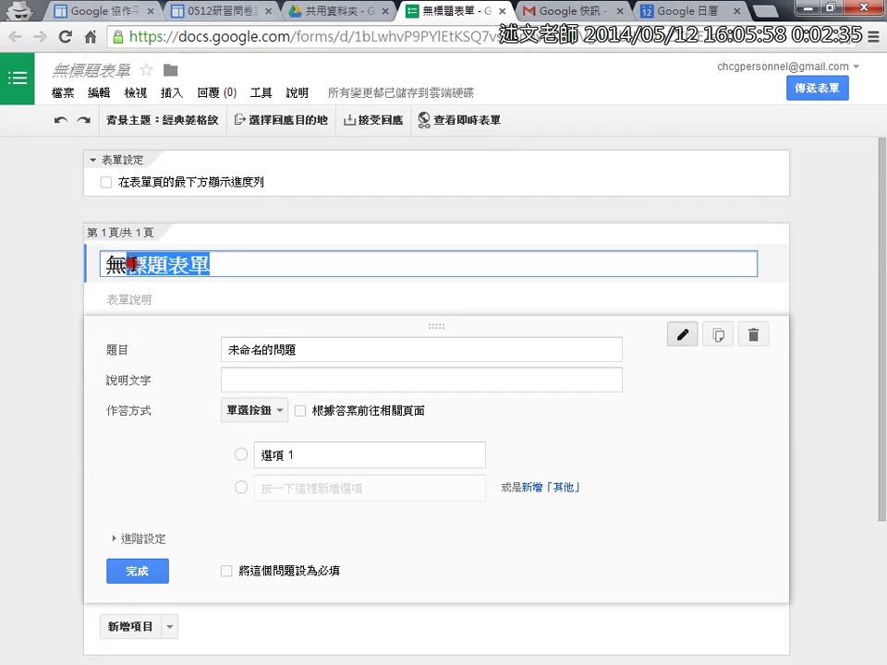
pyautogui.click(198, 302)
pyautogui.moveTo(296, 350); pyautogui.dragTo(193, 352)
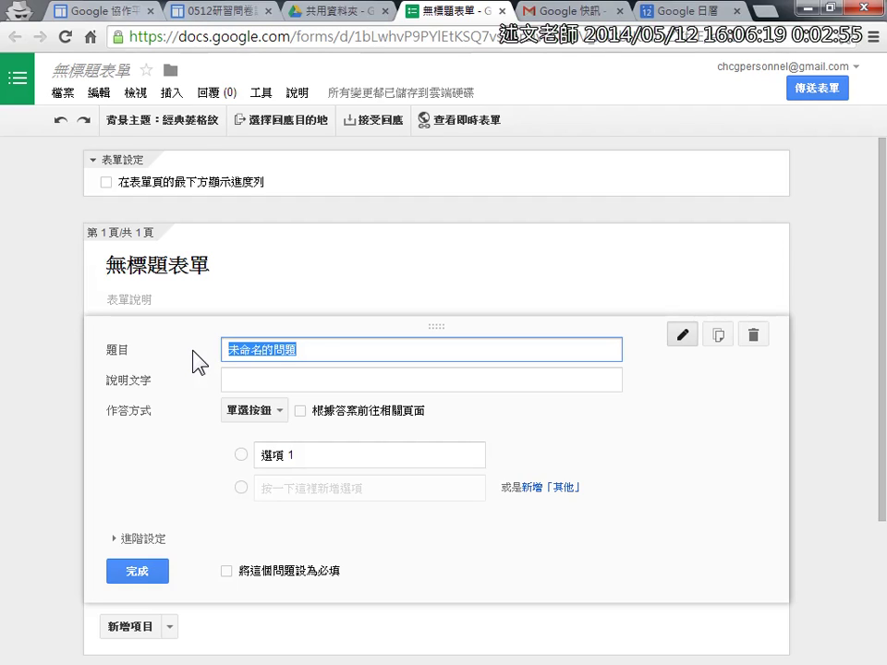
pyautogui.click(260, 389)
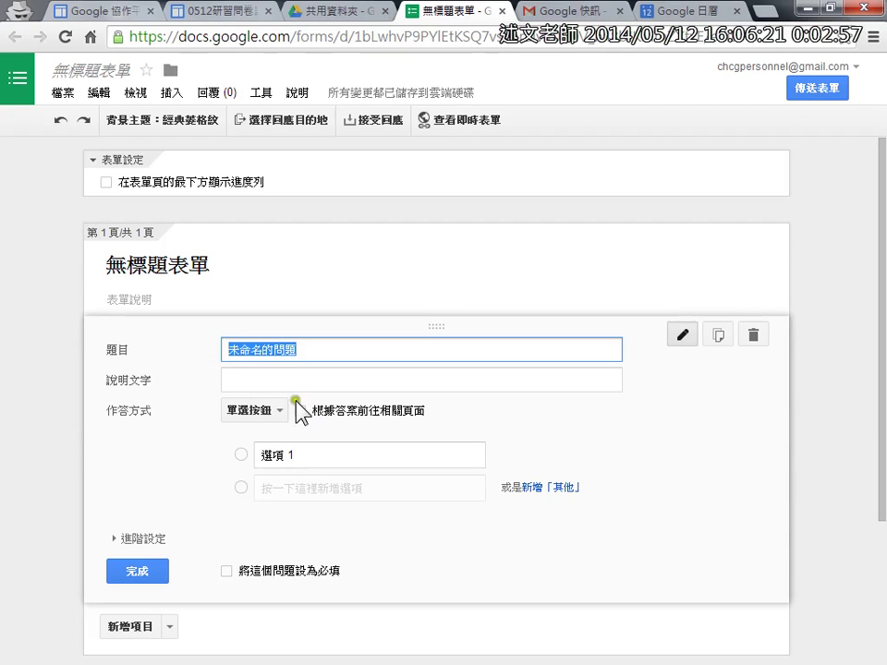
# Display the question's answer types and mark those from 單行文字 to 時間 with orange underlines and ticks on the magnified screen
pyautogui.click(277, 416)
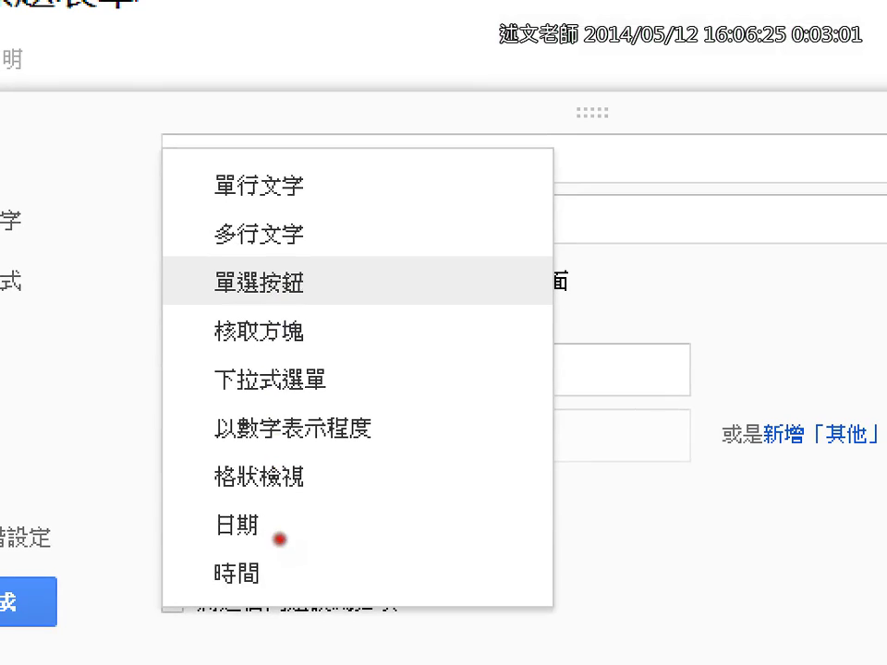
pyautogui.moveTo(236, 350)
pyautogui.mouseDown()
pyautogui.moveTo(240, 561)
pyautogui.moveTo(219, 610)
pyautogui.mouseUp()
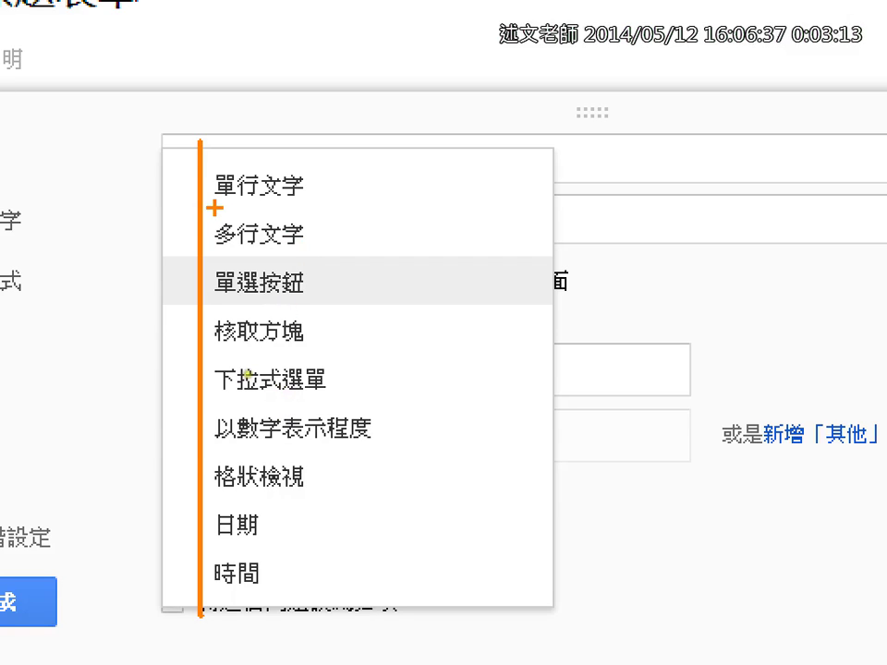
pyautogui.moveTo(214, 207); pyautogui.dragTo(324, 209)
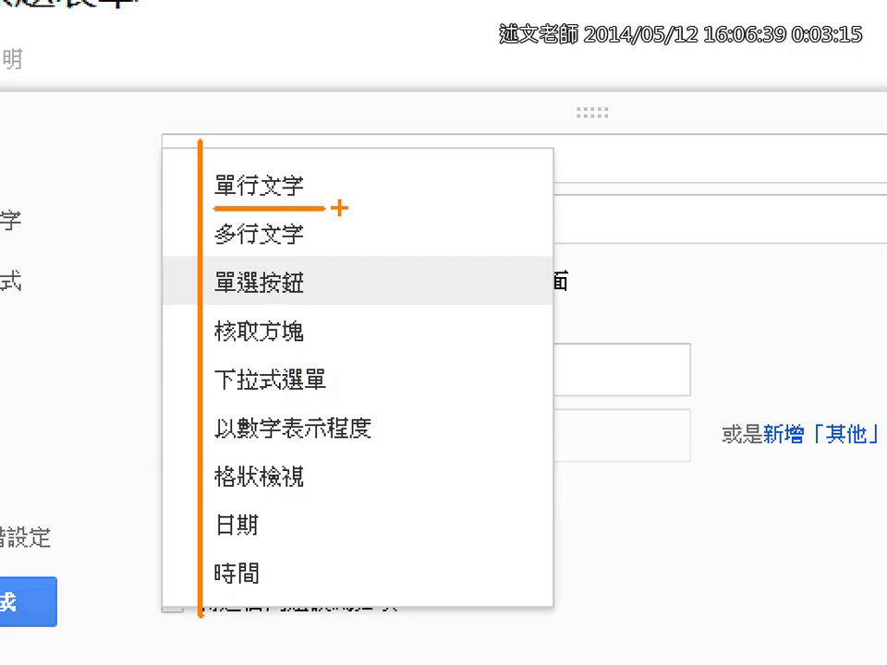
pyautogui.moveTo(202, 258); pyautogui.dragTo(329, 259)
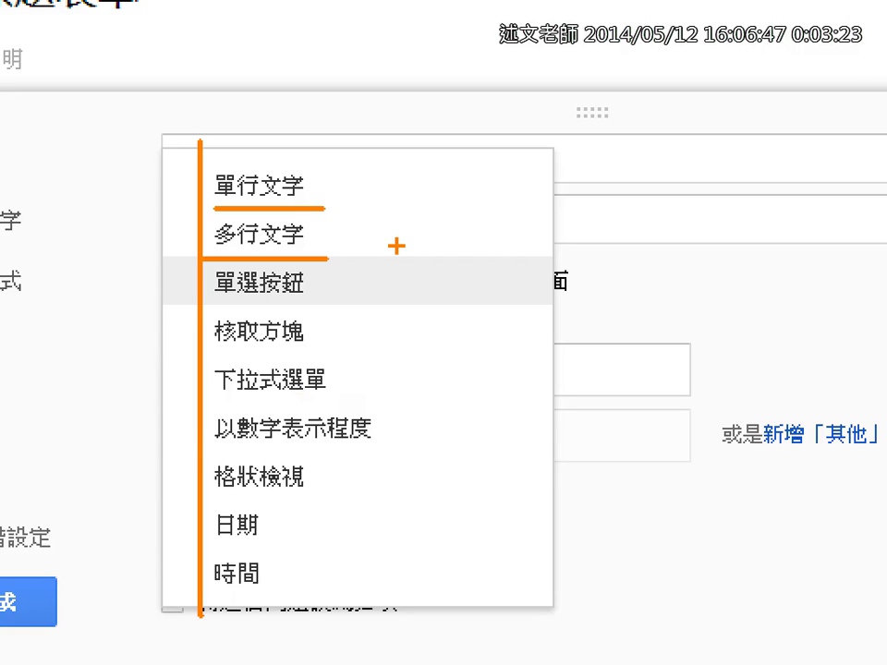
pyautogui.moveTo(361, 224); pyautogui.dragTo(439, 203)
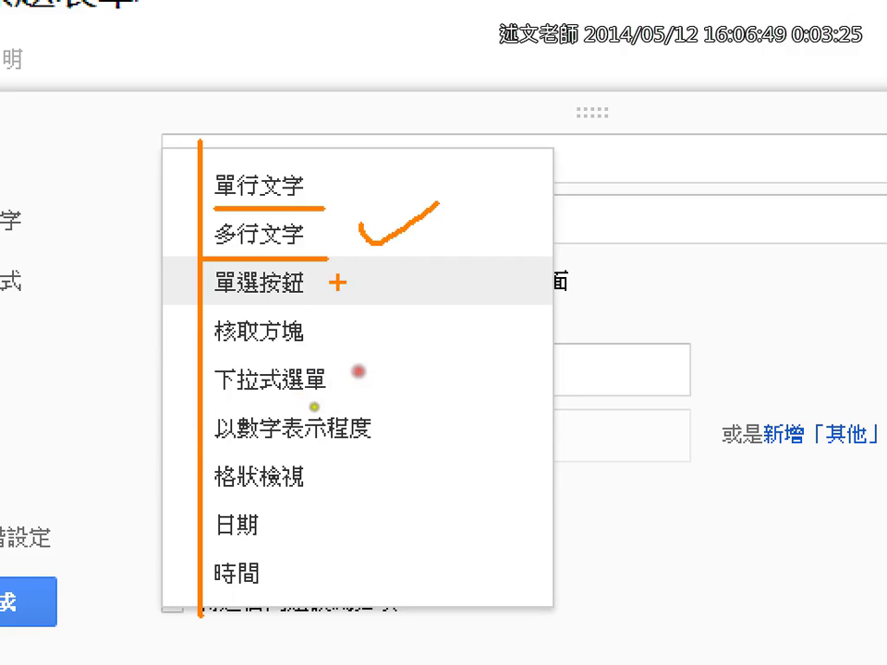
pyautogui.moveTo(208, 303); pyautogui.dragTo(314, 304)
pyautogui.moveTo(206, 352)
pyautogui.mouseDown()
pyautogui.moveTo(325, 353)
pyautogui.moveTo(395, 320)
pyautogui.mouseUp()
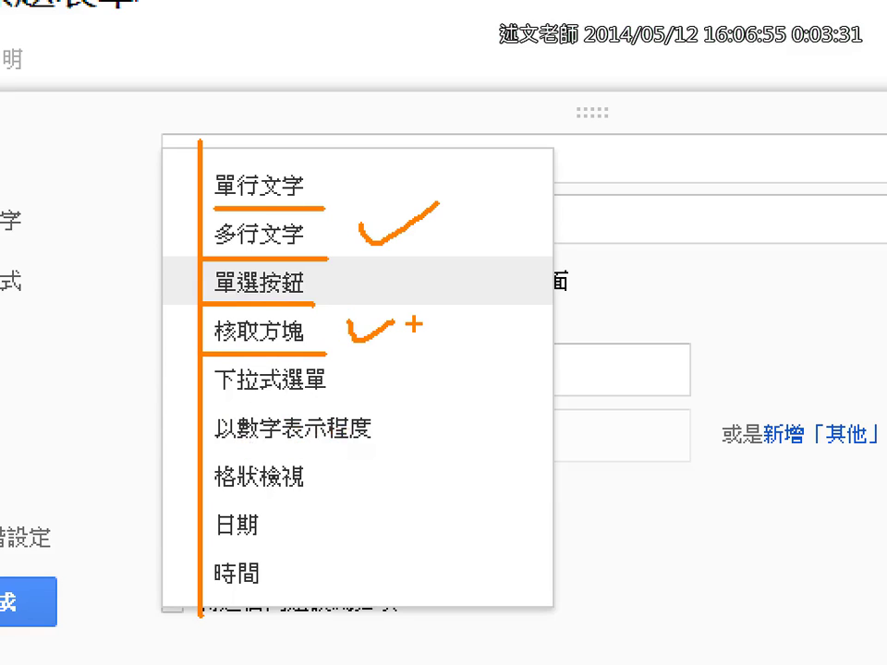
pyautogui.moveTo(360, 372)
pyautogui.mouseDown()
pyautogui.moveTo(372, 381)
pyautogui.moveTo(422, 371)
pyautogui.mouseUp()
pyautogui.moveTo(197, 445); pyautogui.dragTo(407, 443)
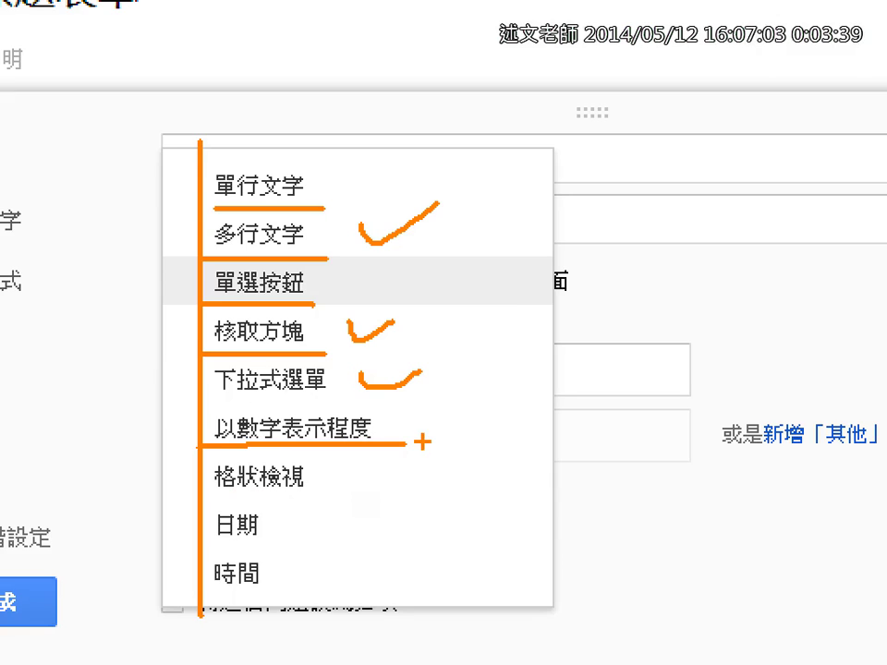
pyautogui.moveTo(198, 547); pyautogui.dragTo(302, 539)
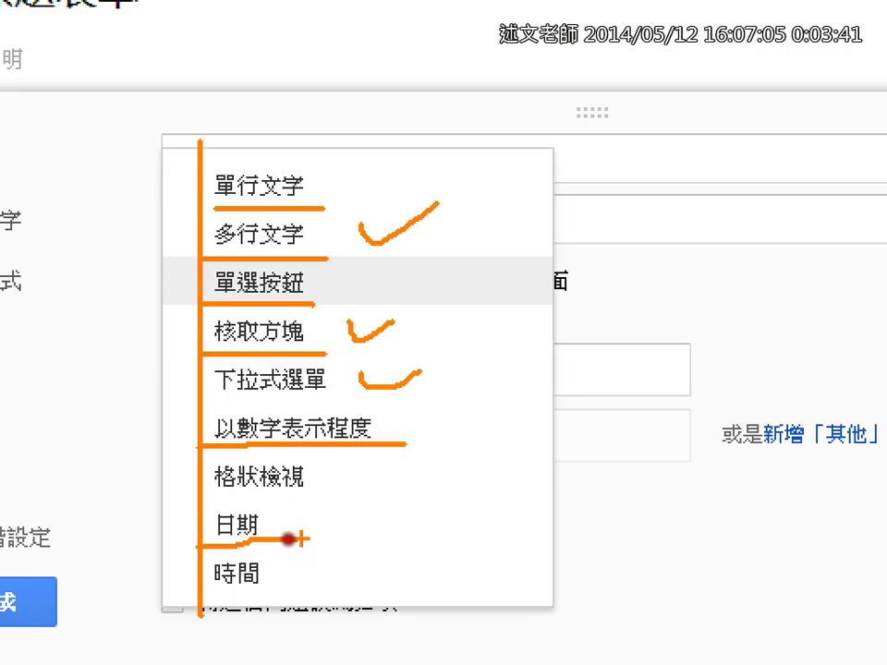
pyautogui.moveTo(185, 606); pyautogui.dragTo(304, 607)
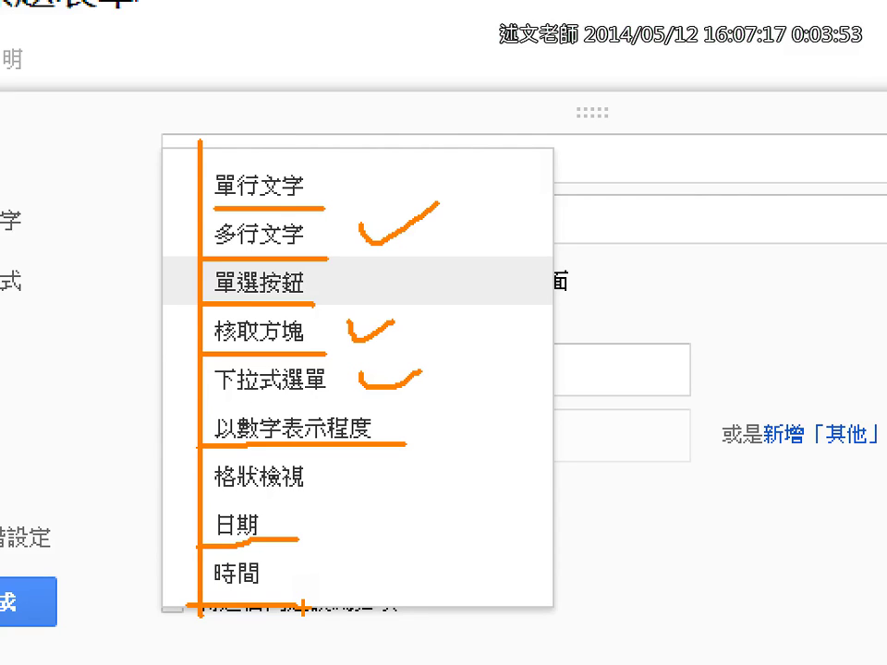
pyautogui.moveTo(349, 520); pyautogui.dragTo(382, 518)
pyautogui.moveTo(359, 582)
pyautogui.mouseDown()
pyautogui.moveTo(358, 605)
pyautogui.moveTo(425, 565)
pyautogui.mouseUp()
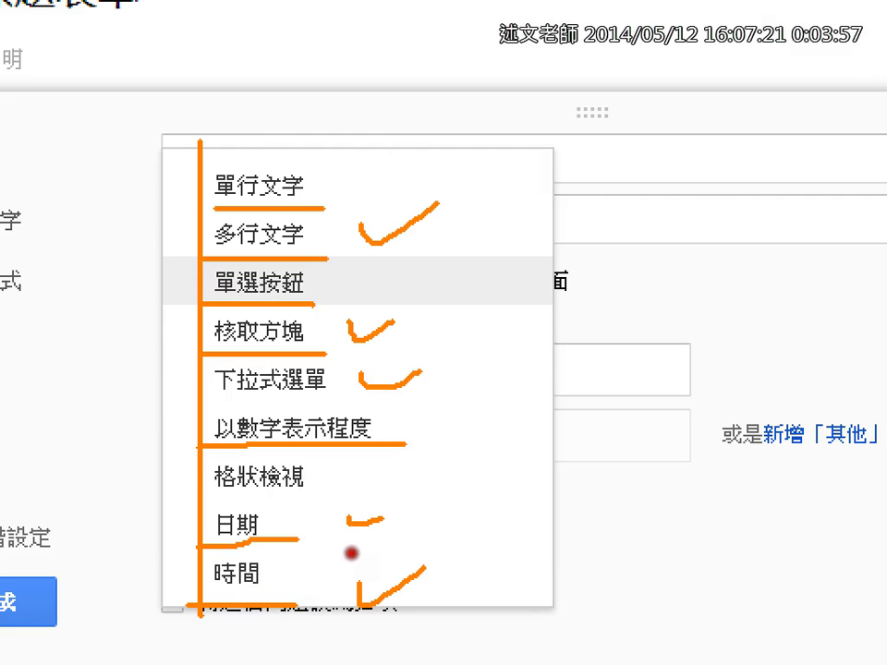
pyautogui.press('Escape')
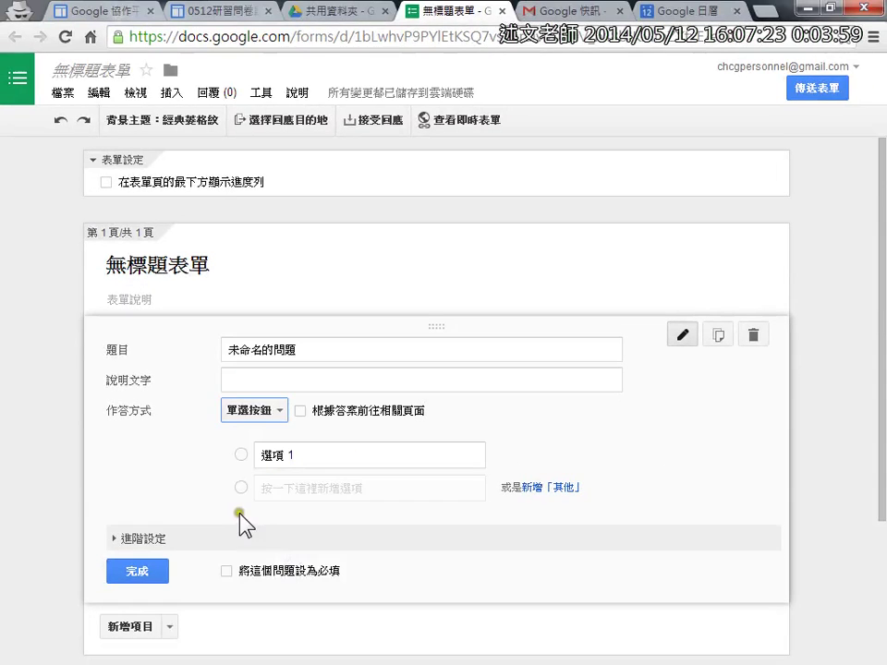
# Replace the placeholder question title with 用餐
pyautogui.click(246, 518)
pyautogui.moveTo(304, 363); pyautogui.dragTo(182, 356)
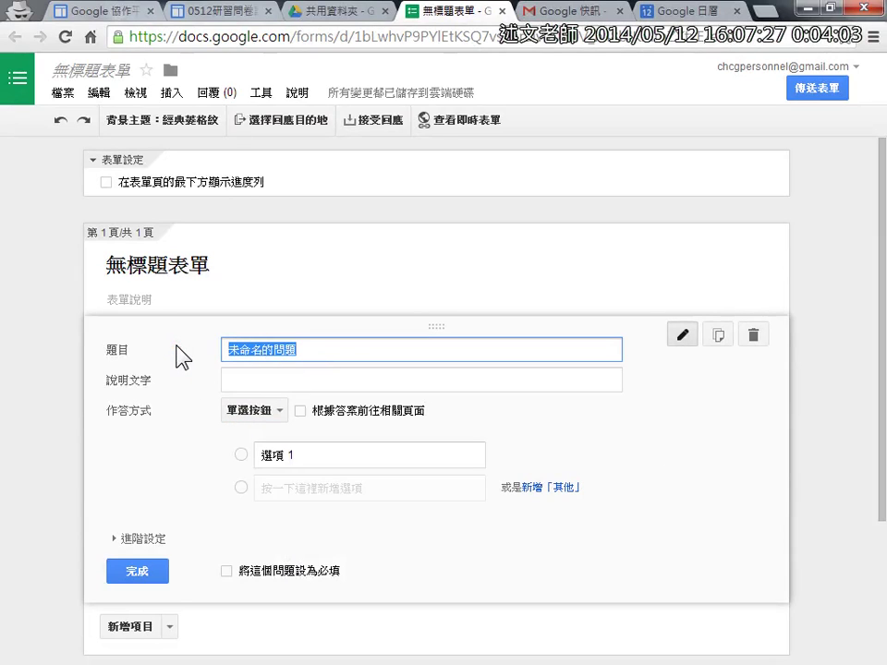
pyautogui.hotkey('ctrl', 'shift')
pyautogui.write('用趣')
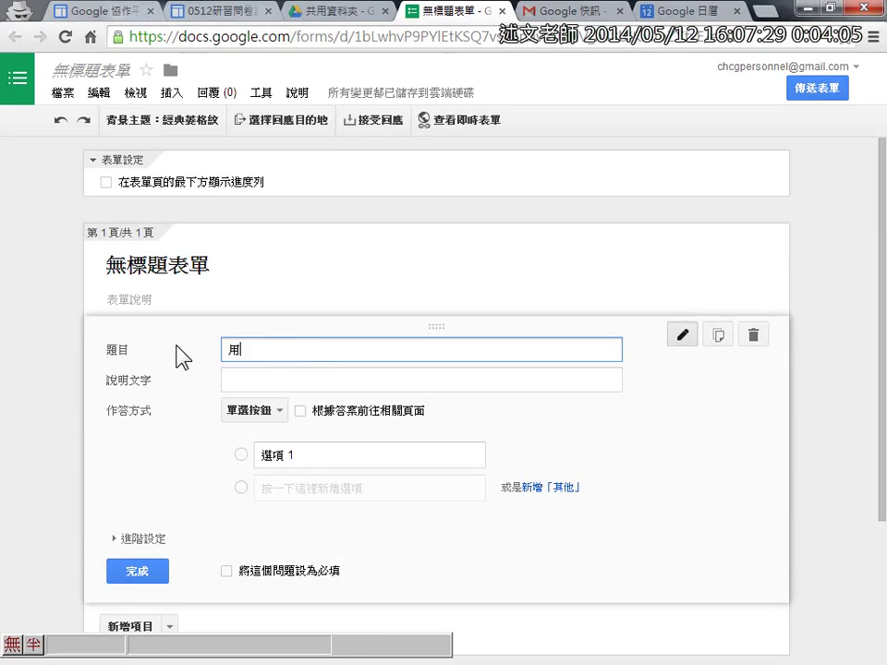
pyautogui.press('BackSpace')
pyautogui.write('餐')
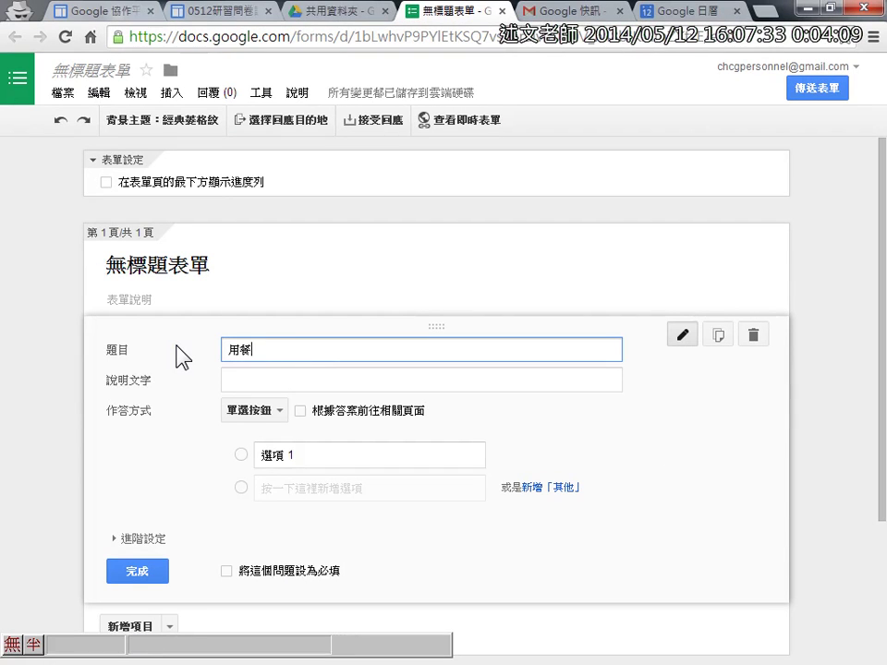
# Enlarge the form page to 150% and set the 用餐 question's answer type to 單選按鈕
pyautogui.hotkey('ctrl', '+')
pyautogui.hotkey('ctrl', '+')
pyautogui.hotkey('ctrl', '+')
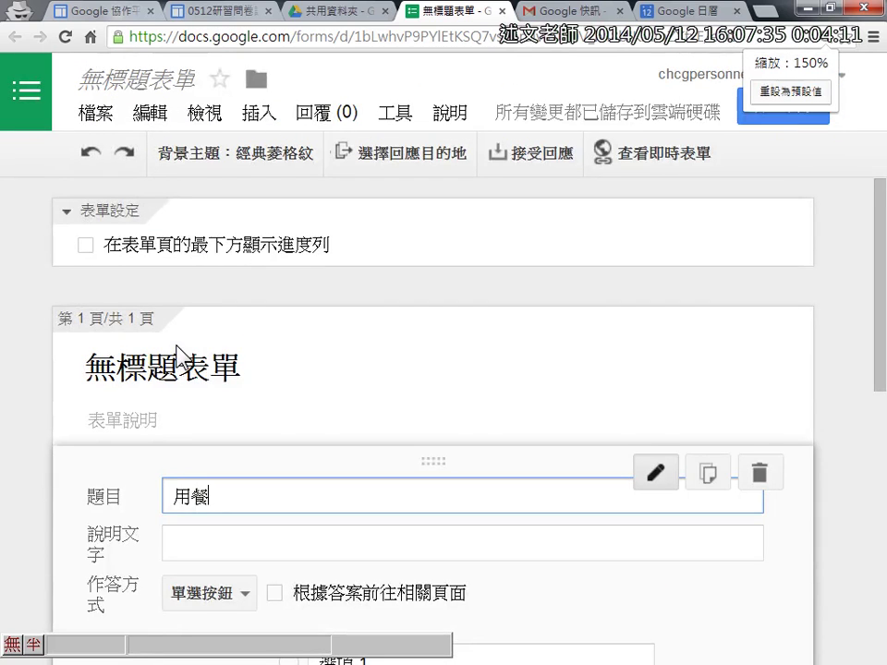
pyautogui.scroll(-2, 273, 469)
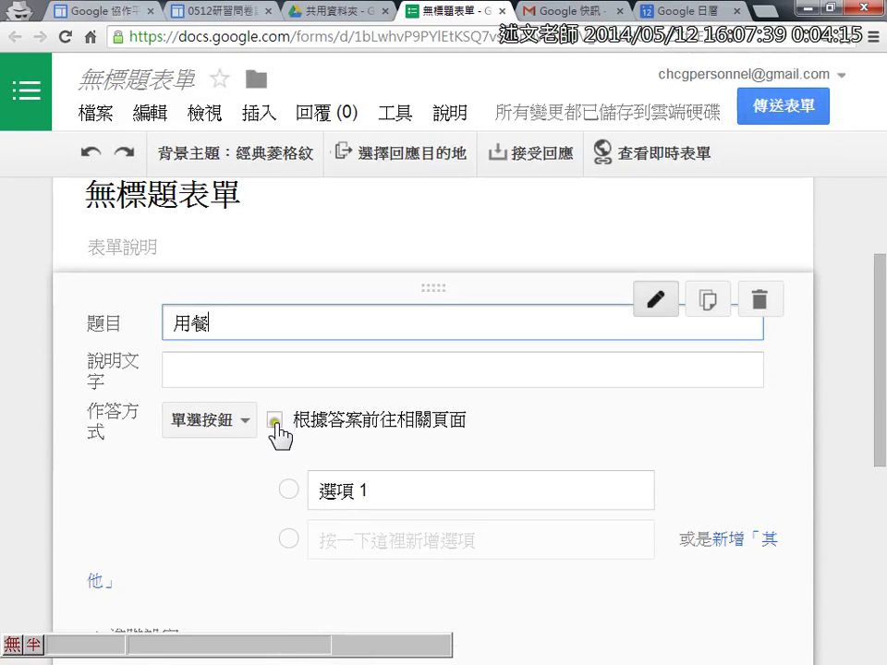
pyautogui.click(231, 421)
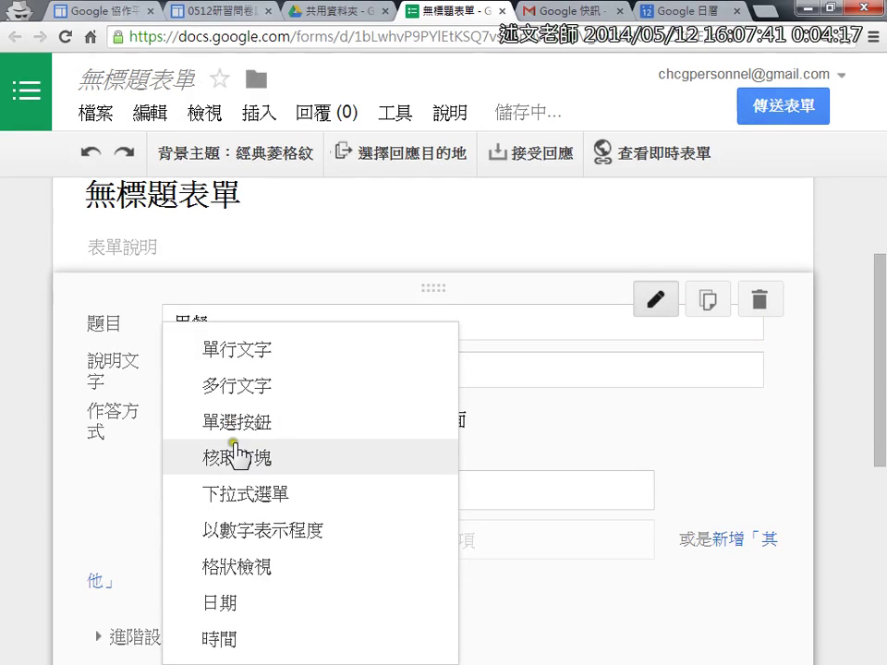
pyautogui.click(238, 425)
# Replace the placeholder text of the 用餐 question's first answer option with 素食
pyautogui.click(362, 488)
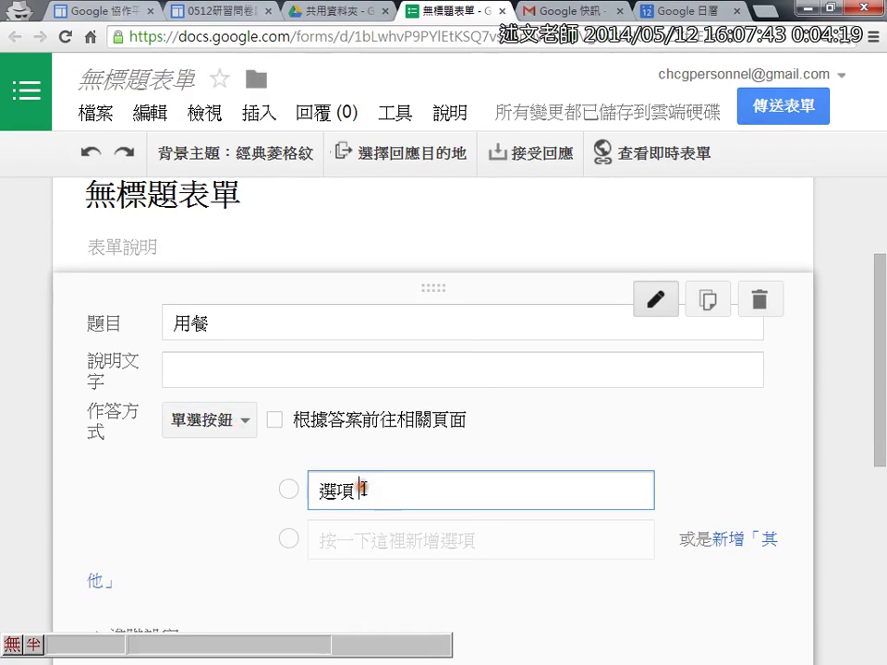
pyautogui.tripleClick(363, 488)
pyautogui.write('1')
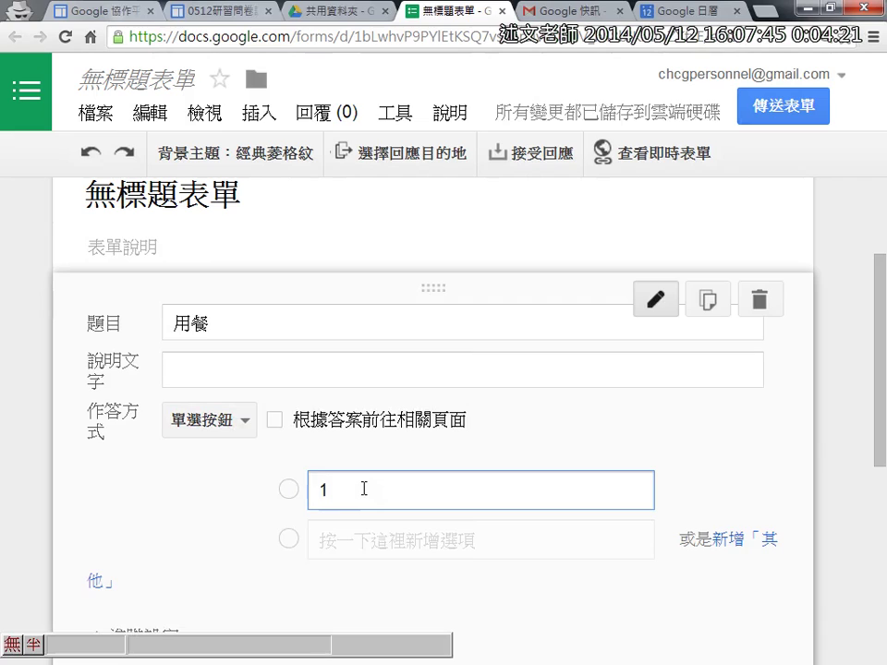
pyautogui.write('rdn')
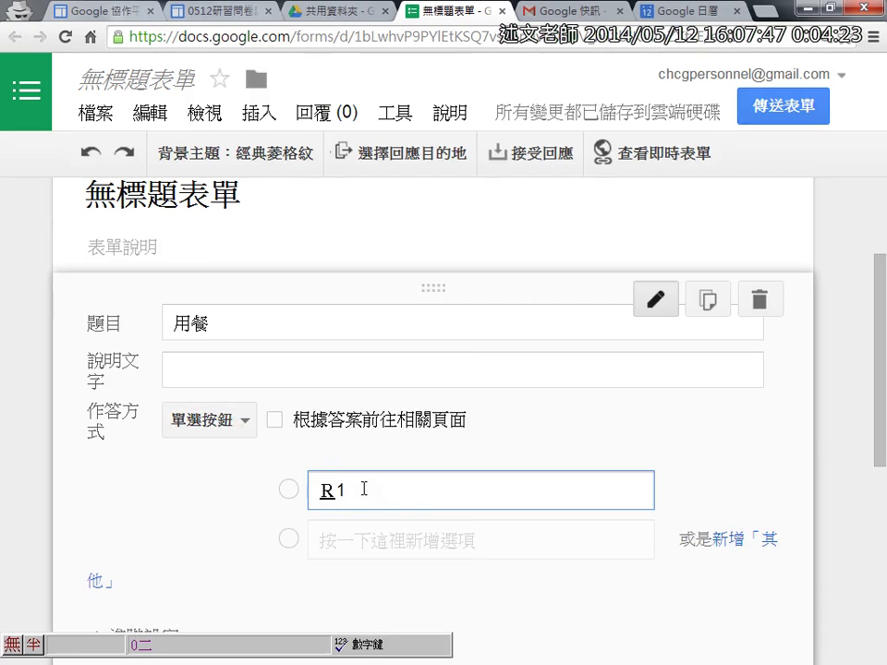
pyautogui.press('Escape')
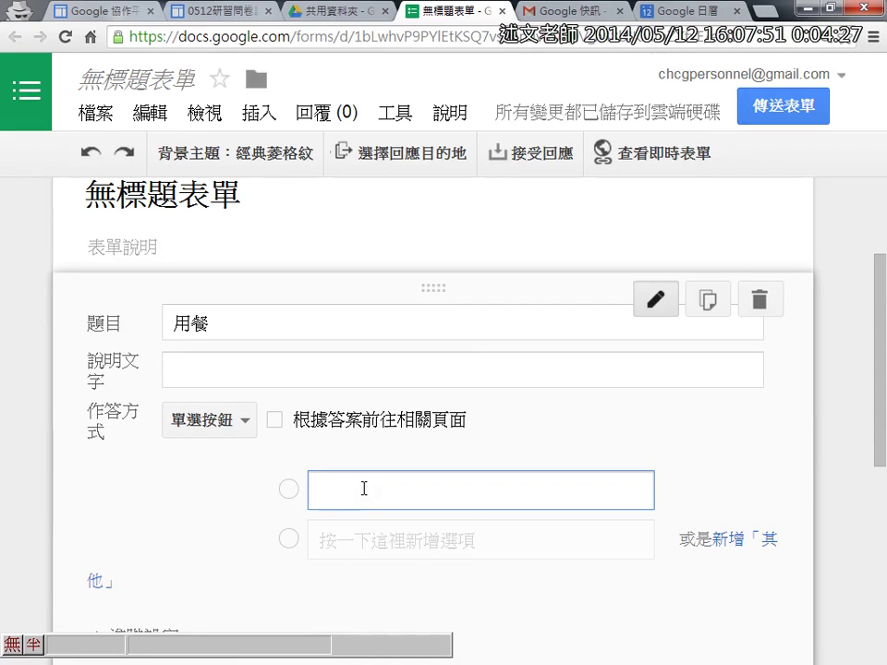
pyautogui.write('素xn')
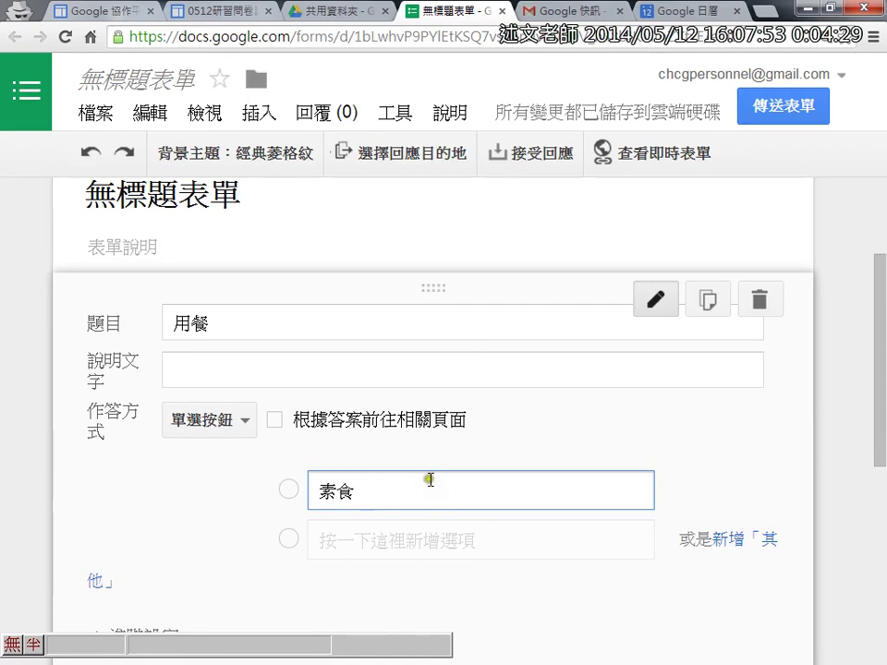
# Add a second answer option to the 用餐 question with the text 葷
pyautogui.click(421, 540)
pyautogui.press('BackSpace')
pyautogui.press('BackSpace')
pyautogui.press('BackSpace')
pyautogui.press('BackSpace')
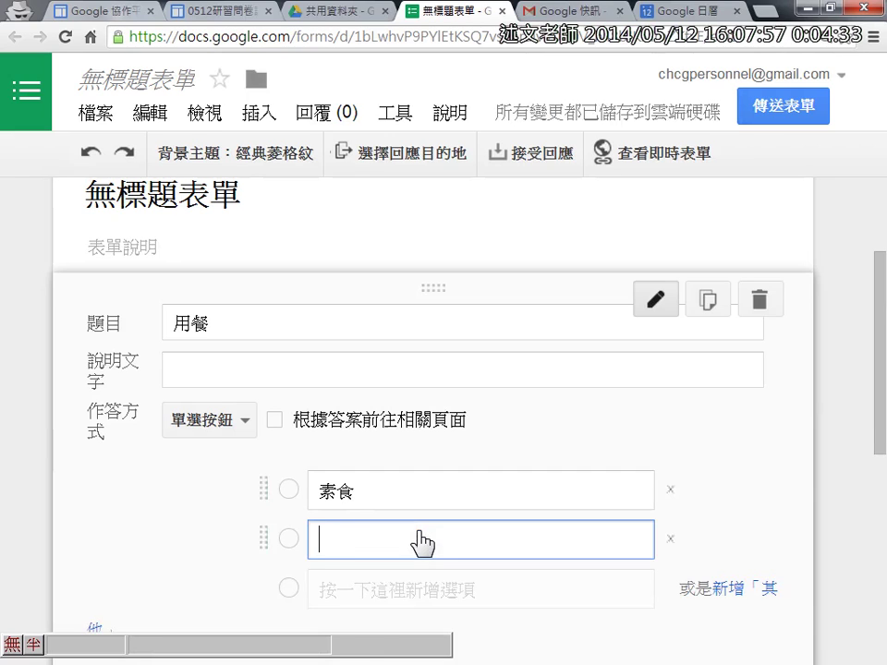
pyautogui.write('rn')
pyautogui.press('Escape')
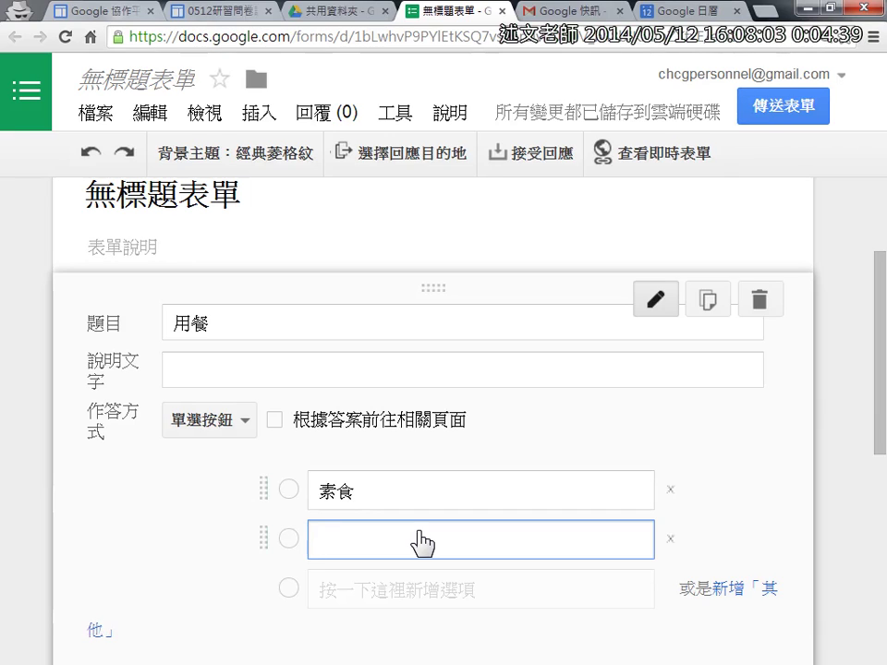
pyautogui.write('葷')
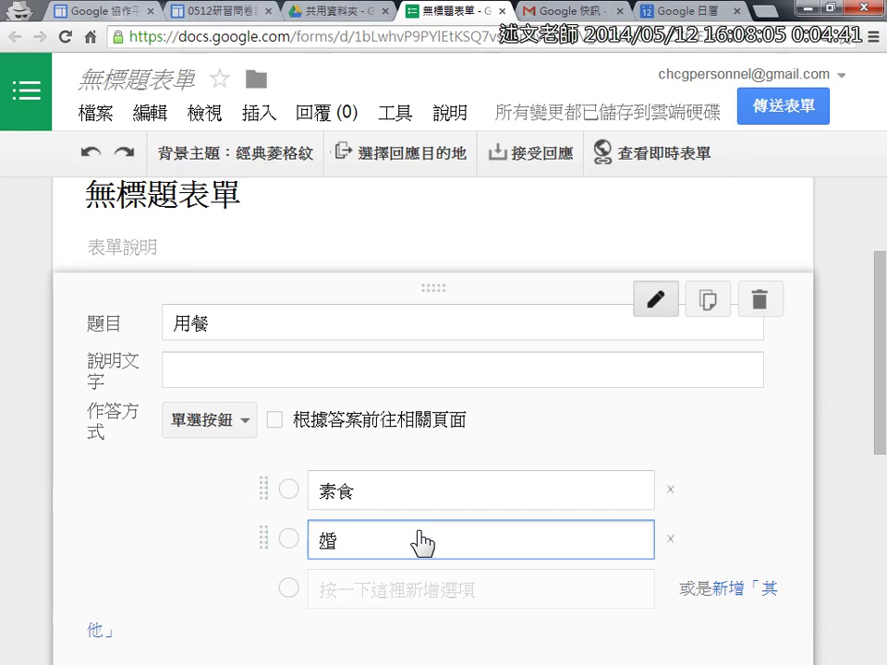
pyautogui.press('Down')
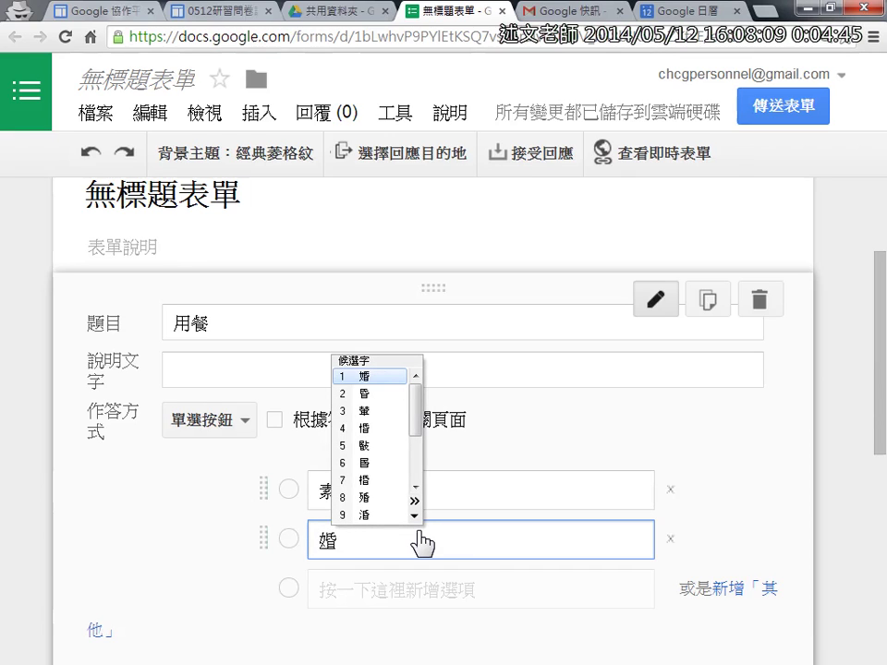
pyautogui.press('Down')
pyautogui.press('Down')
pyautogui.press('Down')
pyautogui.press('Down')
pyautogui.press('Down')
pyautogui.press('Down')
pyautogui.press('Down')
pyautogui.press('Down')
pyautogui.press('Down')
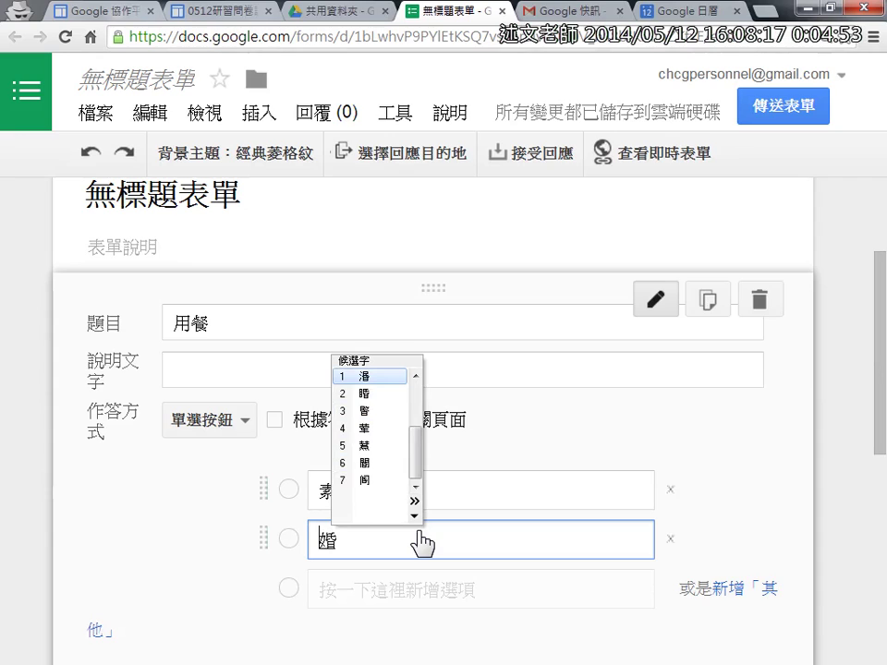
pyautogui.press('4')
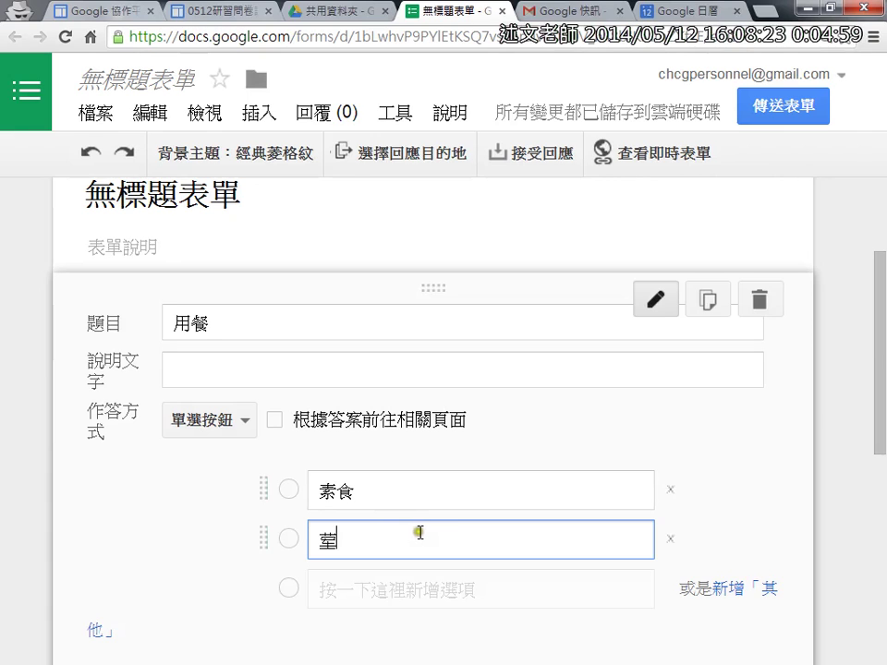
# Make the 用餐 question required, add an 其他 option and finish editing it
pyautogui.scroll(-1, 494, 638)
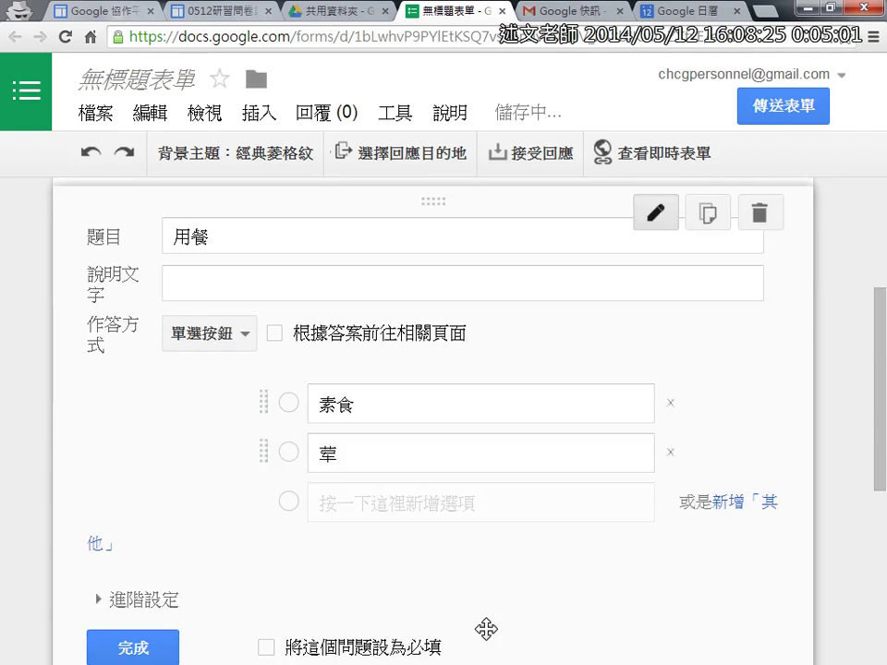
pyautogui.scroll(-1, 277, 582)
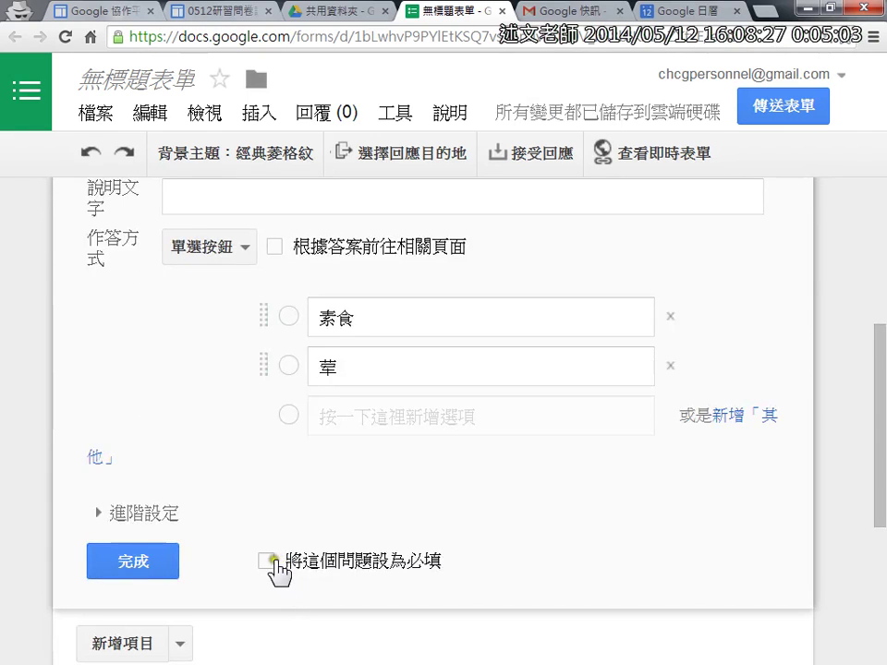
pyautogui.click(267, 562)
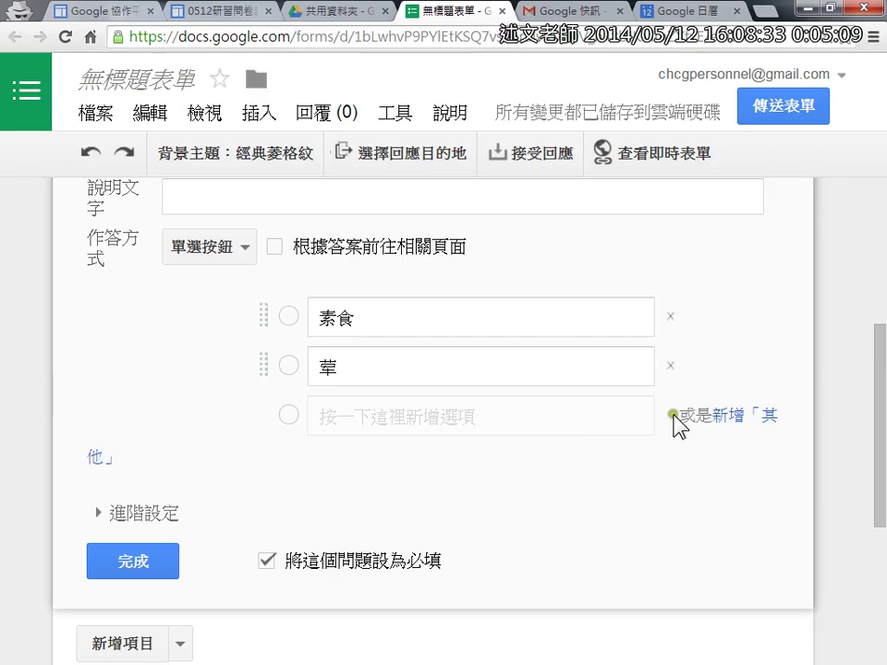
pyautogui.click(762, 418)
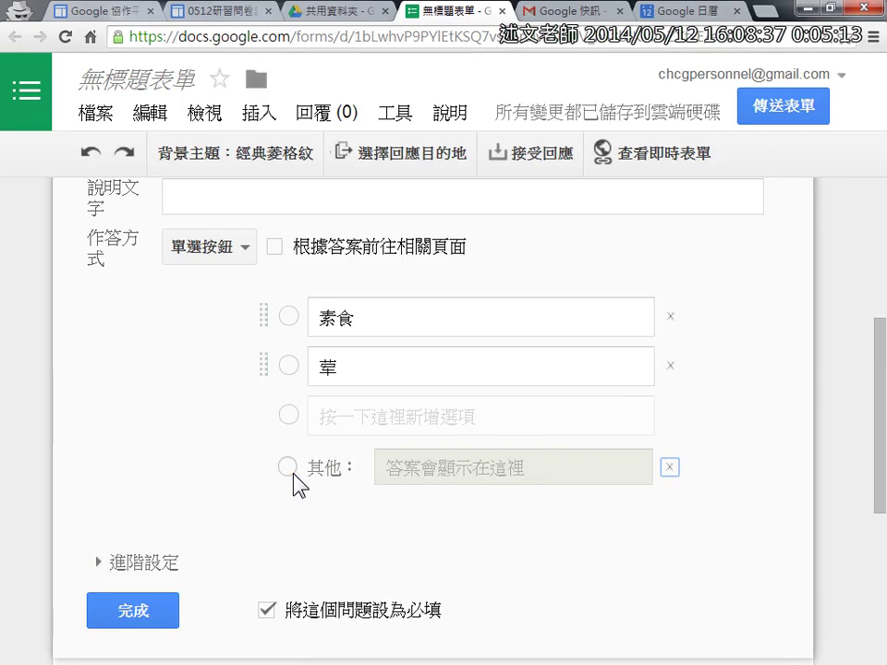
pyautogui.click(157, 617)
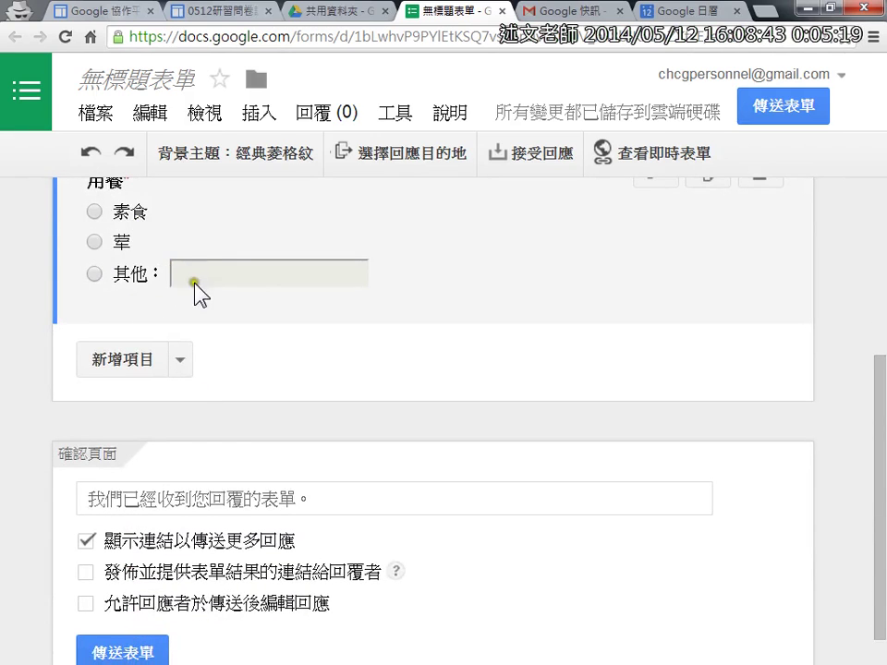
# Review the finished 用餐 question and the item types available for adding to the form
pyautogui.scroll(1, 213, 291)
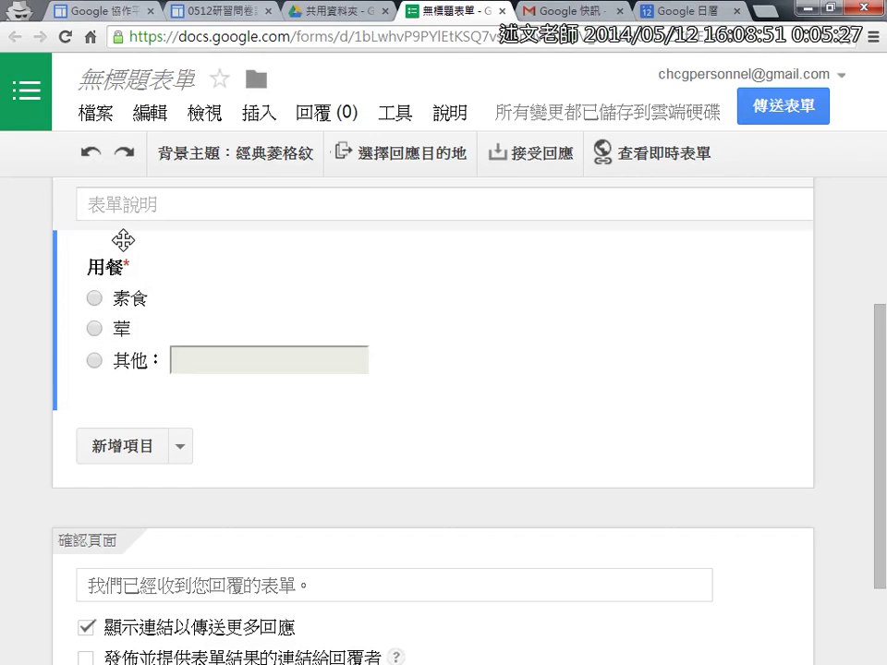
pyautogui.click(182, 443)
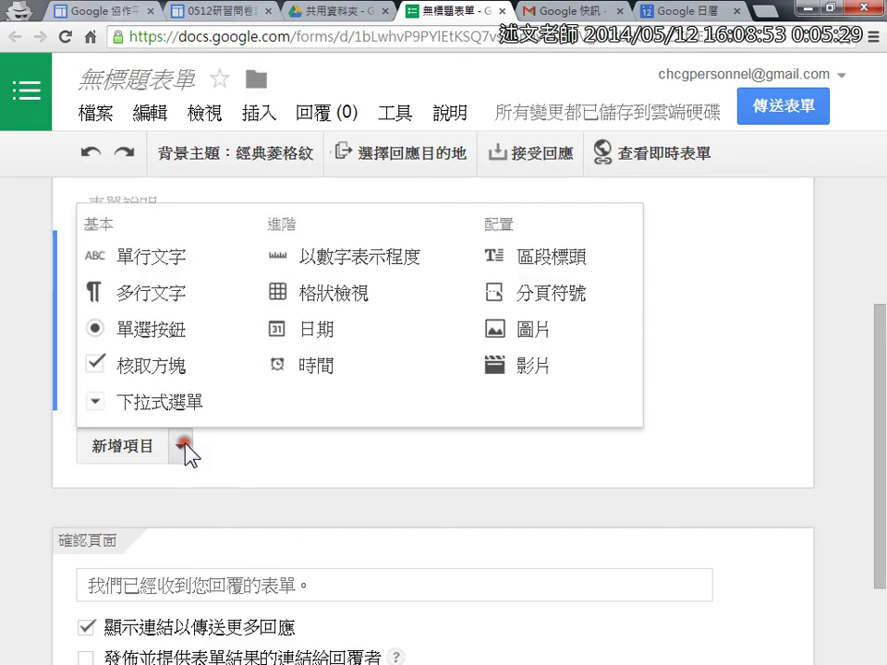
pyautogui.click(563, 471)
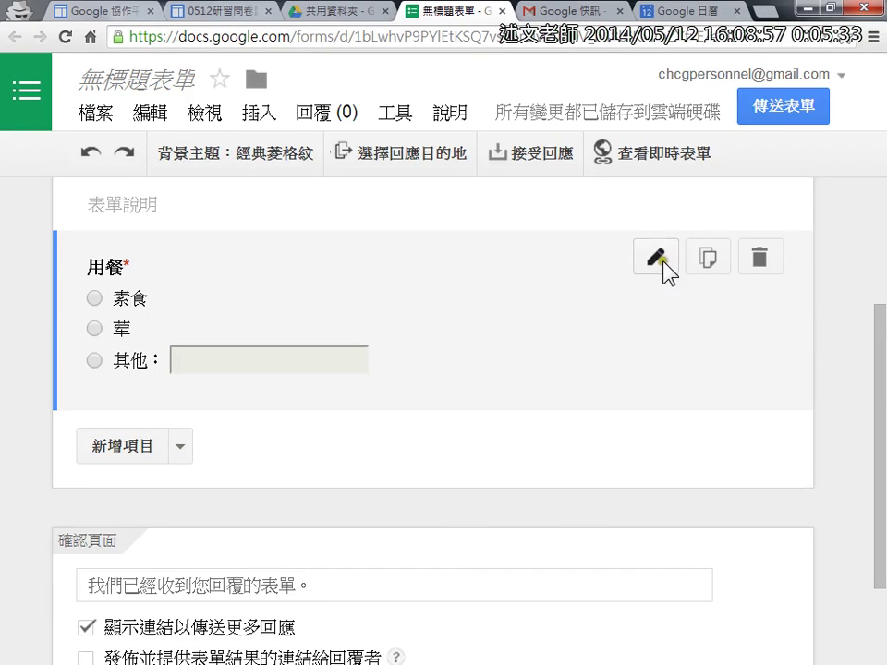
# Duplicate the 用餐 question and title the copy 興趣
pyautogui.click(707, 259)
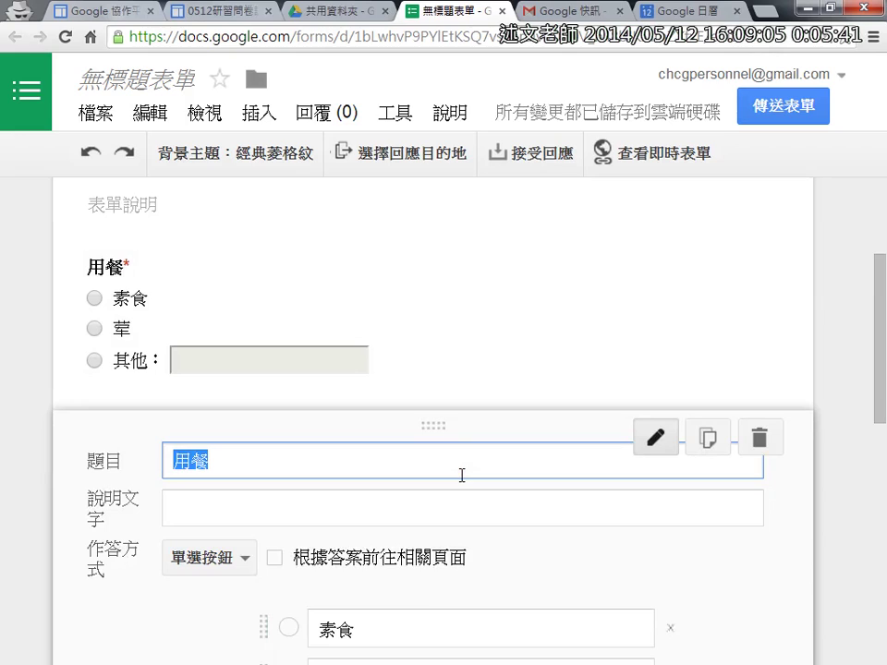
pyautogui.hotkey('ctrl', 'space')
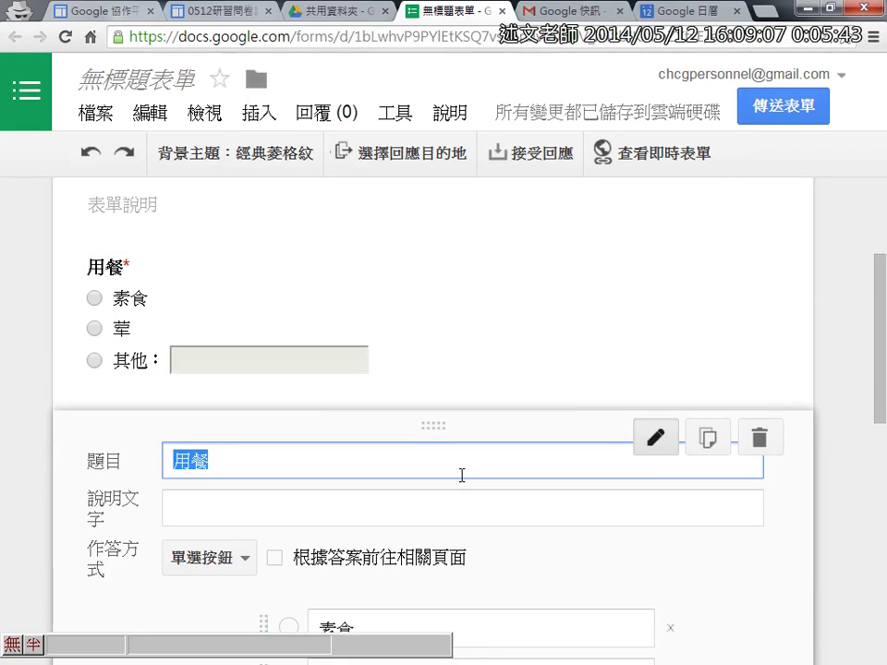
pyautogui.hotkey('ctrl', 'space')
pyautogui.hotkey('ctrl', 'space')
pyautogui.write('興趣')
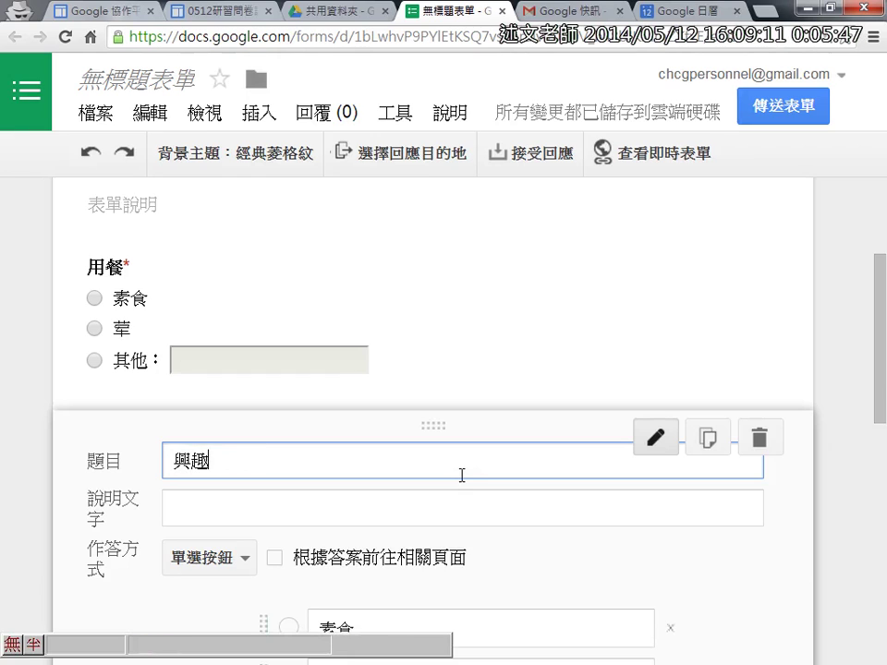
# Change the 興趣 question's answer type to 核取方塊, point out its options and finish editing it
pyautogui.click(238, 564)
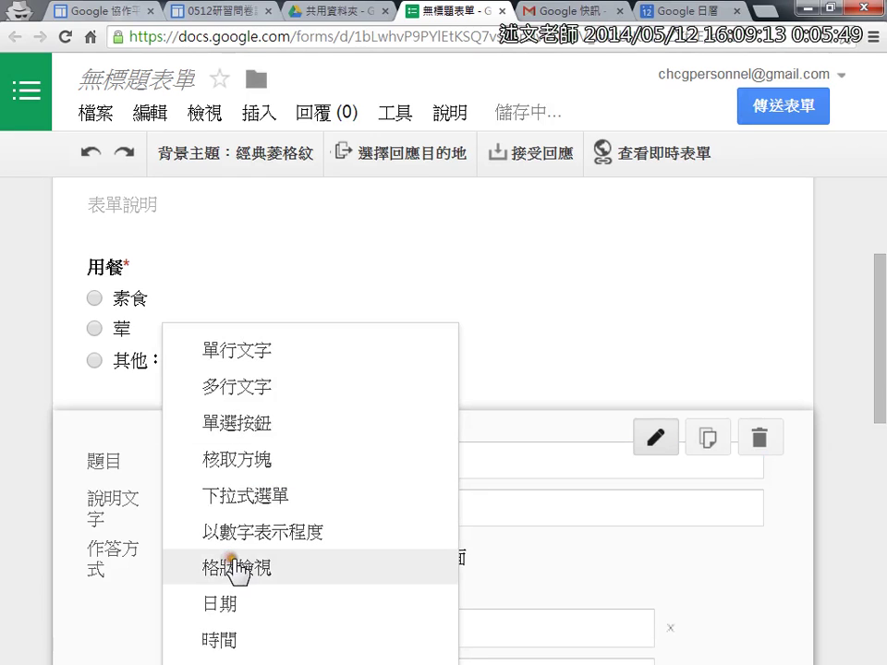
pyautogui.click(266, 459)
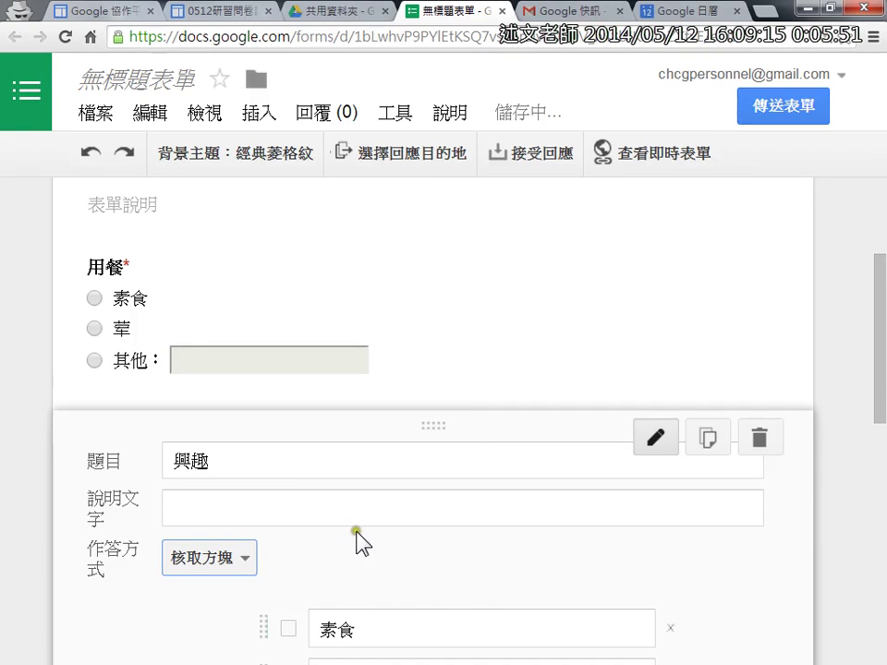
pyautogui.scroll(-2, 369, 509)
pyautogui.click(394, 467)
pyautogui.click(382, 508)
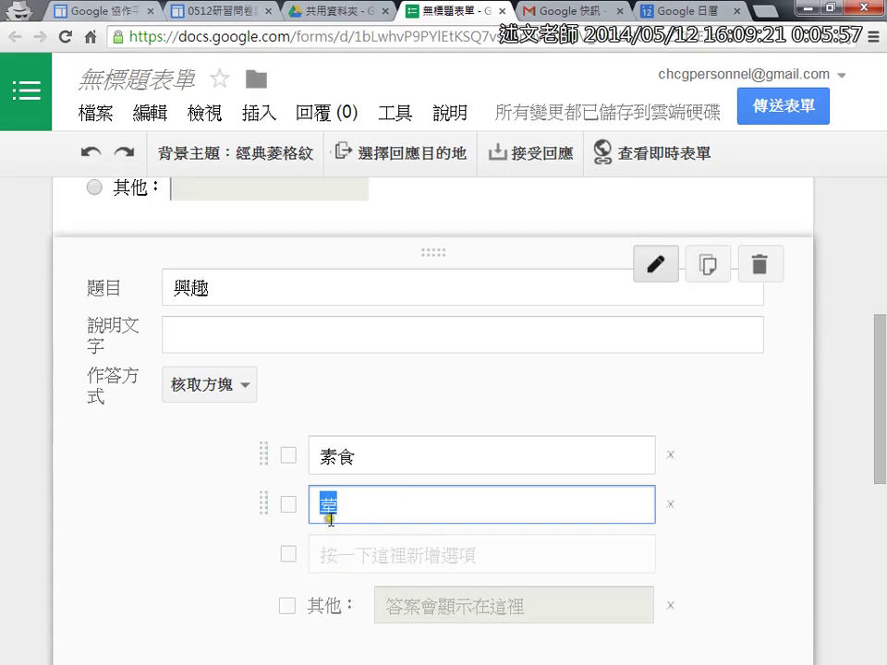
pyautogui.scroll(-2, 314, 520)
pyautogui.click(159, 573)
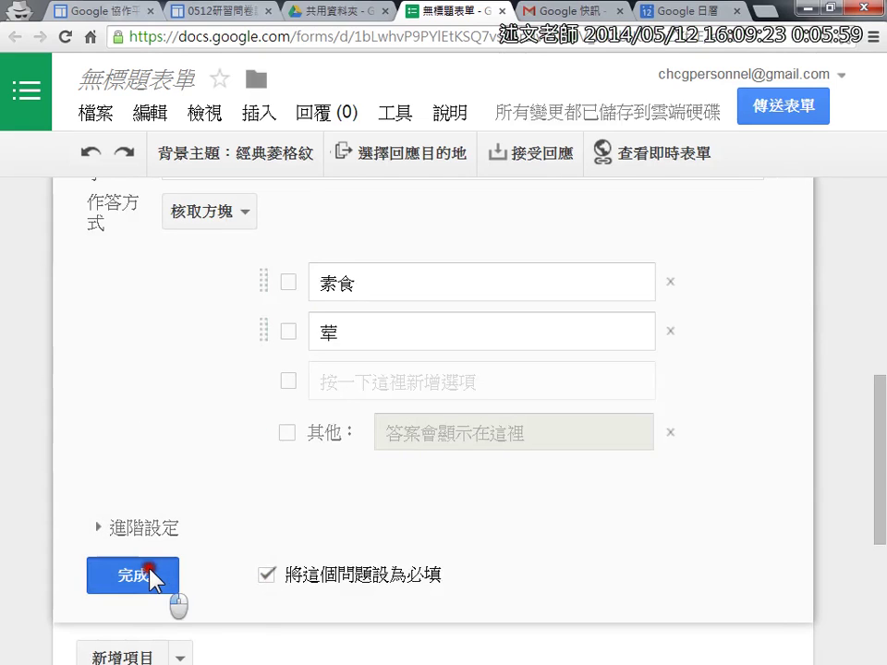
# Add a 以數字表示程度 question below 興趣 and title it 覺得課程內容如何？
pyautogui.scroll(2, 175, 504)
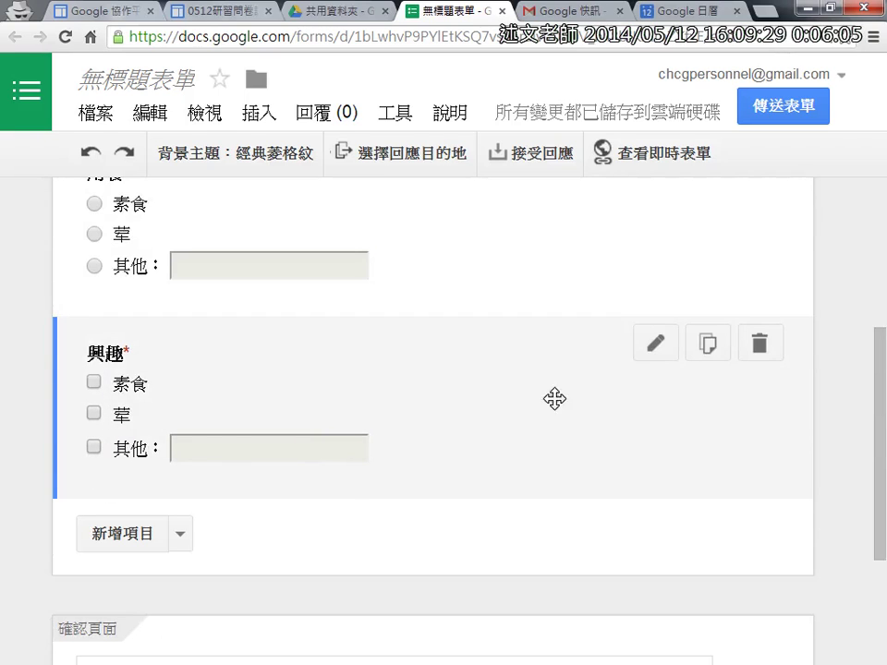
pyautogui.click(181, 534)
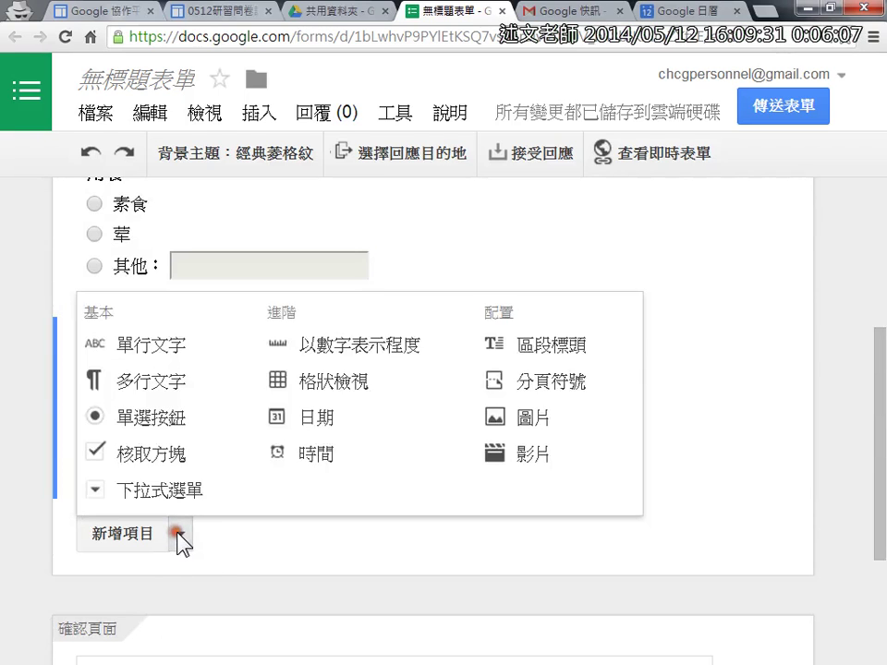
pyautogui.click(403, 347)
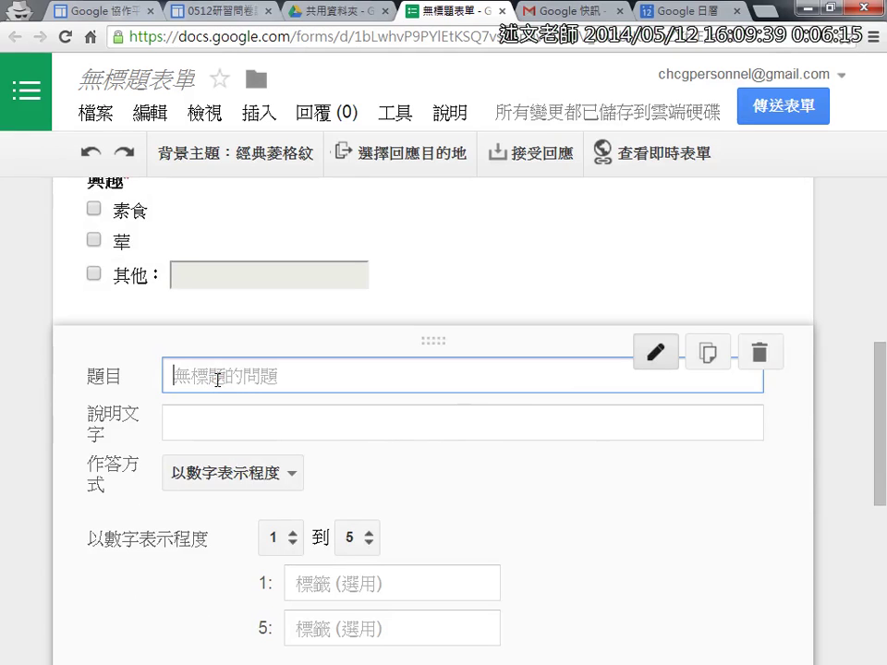
pyautogui.hotkey('ctrl', 'space')
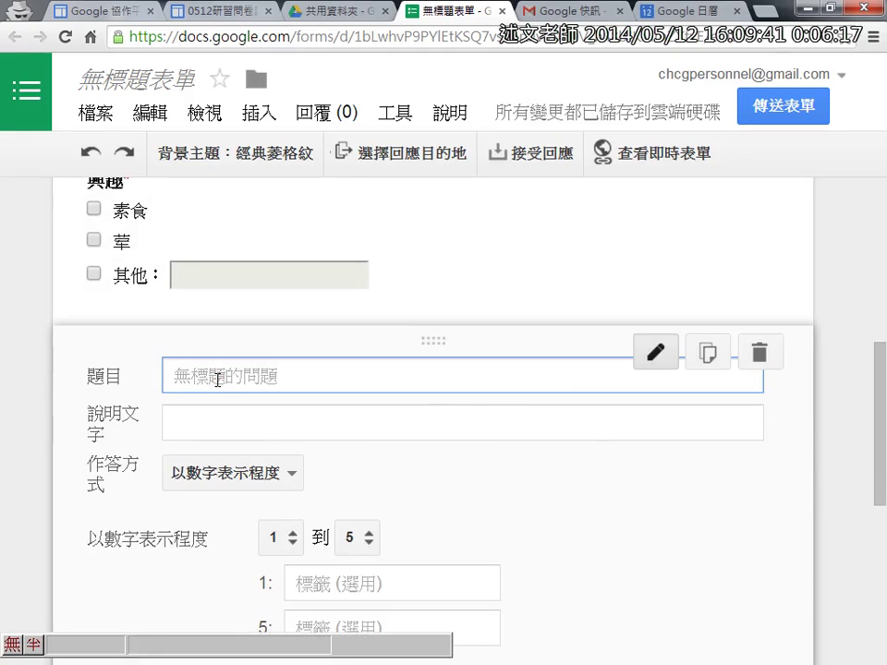
pyautogui.write('覺得IQHOK')
pyautogui.press('space')
pyautogui.press('BackSpace')
pyautogui.press('BackSpace')
pyautogui.write('IQH程內容')
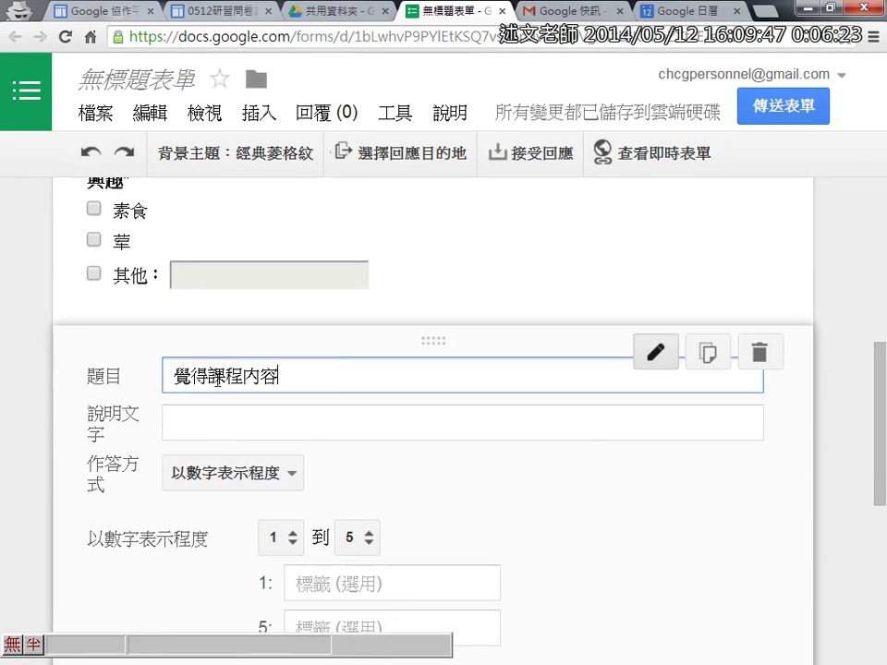
pyautogui.write('如何？')
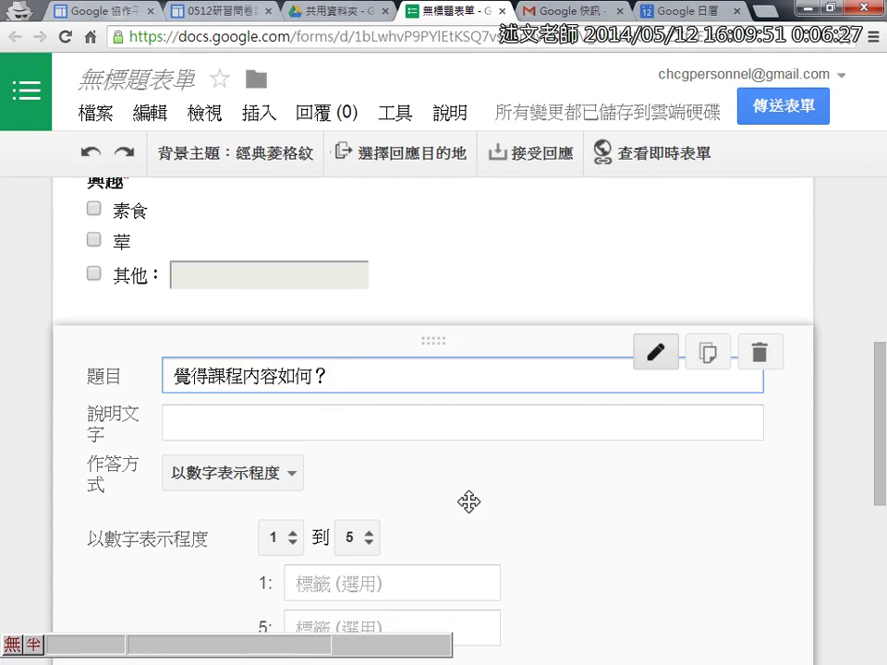
# Keep the course-content scale at 1 to 5, make the question required and finish editing it
pyautogui.scroll(-2, 473, 510)
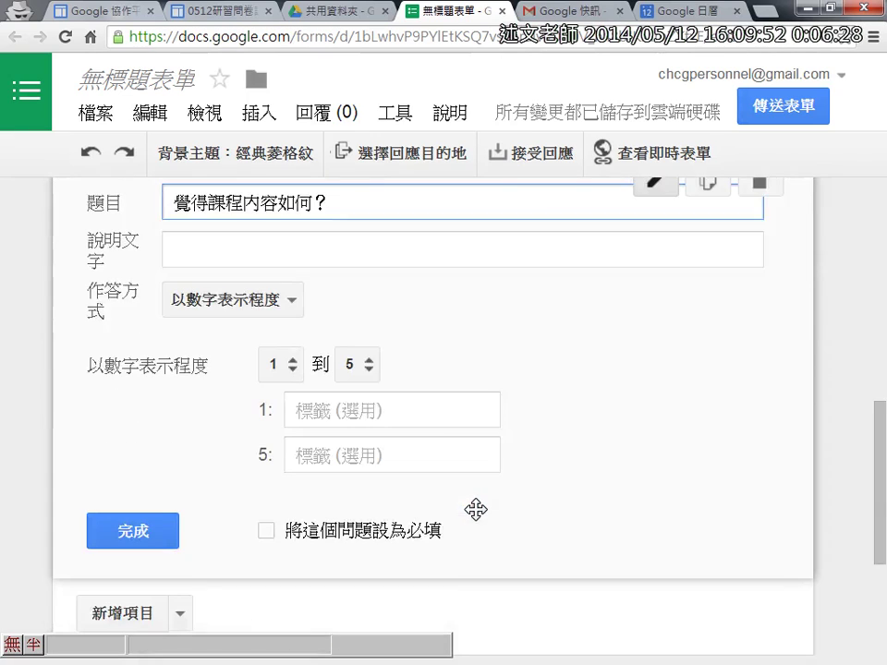
pyautogui.click(370, 365)
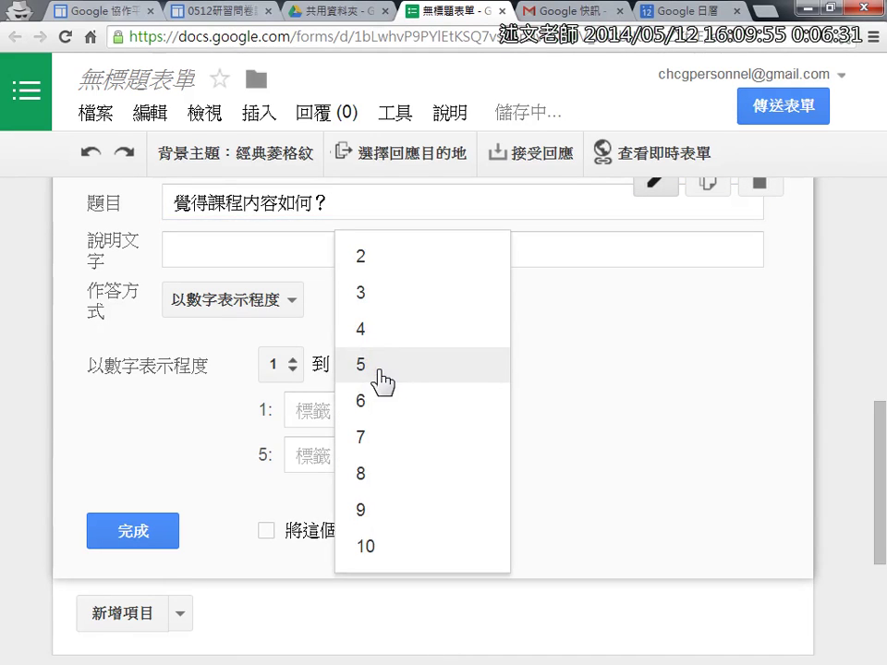
pyautogui.click(509, 374)
pyautogui.click(268, 534)
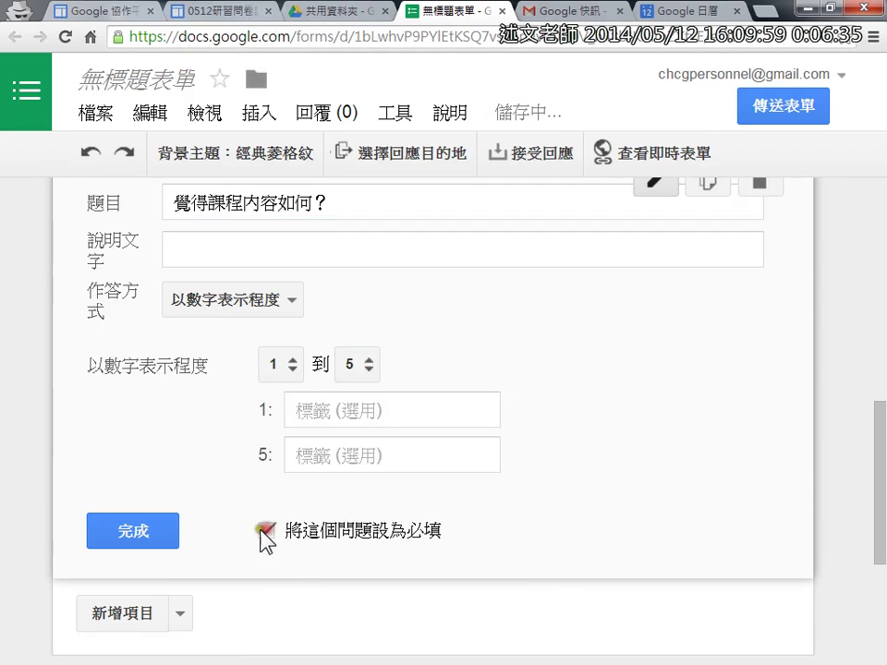
pyautogui.click(140, 532)
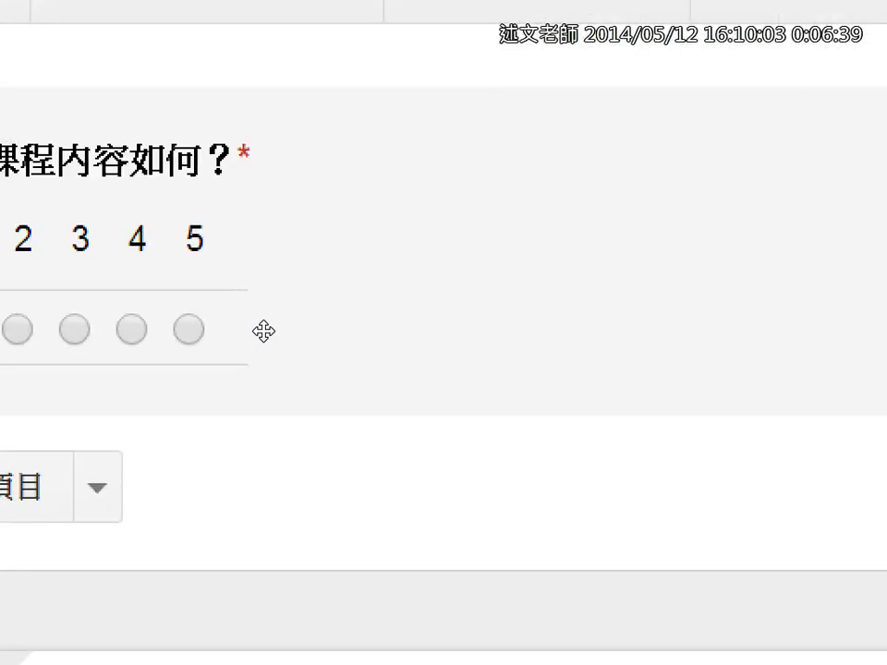
# Point out the 1 to 5 rating scale of the finished 覺得課程內容如何？ question
pyautogui.moveTo(169, 286); pyautogui.dragTo(454, 292)
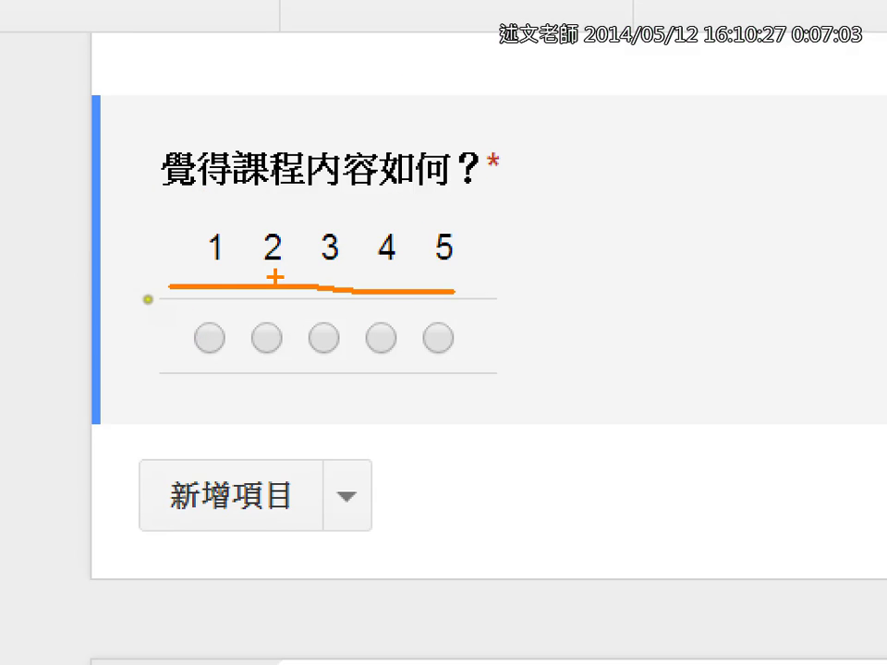
pyautogui.moveTo(186, 254); pyautogui.dragTo(277, 196)
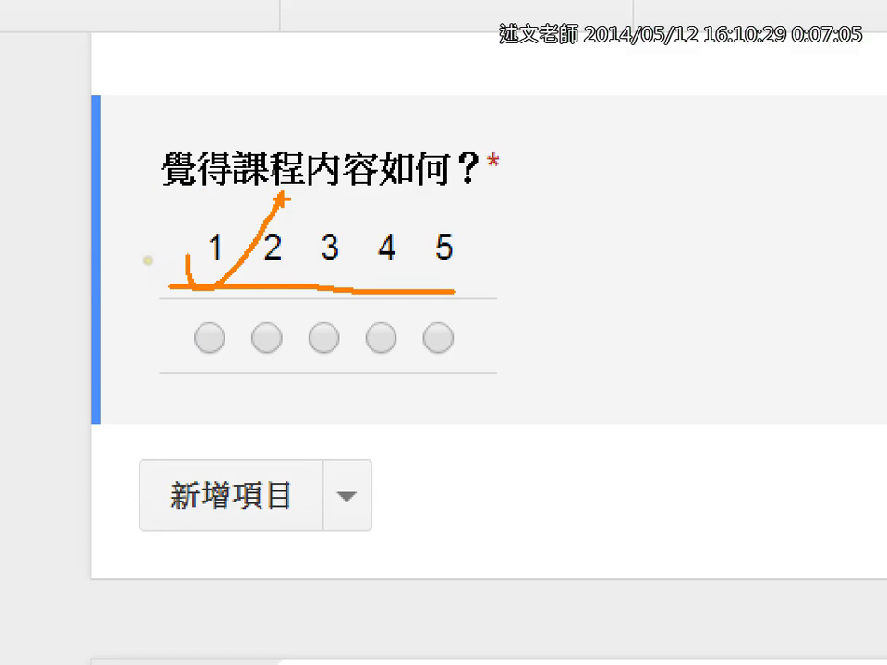
pyautogui.scroll(2, 434, 389)
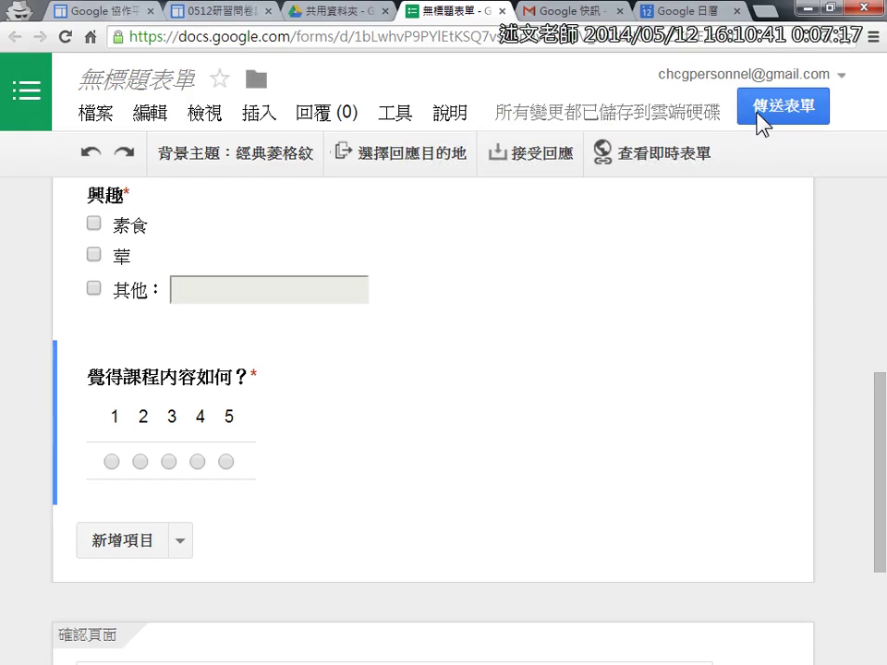
# Open the live form, review its three questions and submit it blank to test the required answers
pyautogui.click(662, 157)
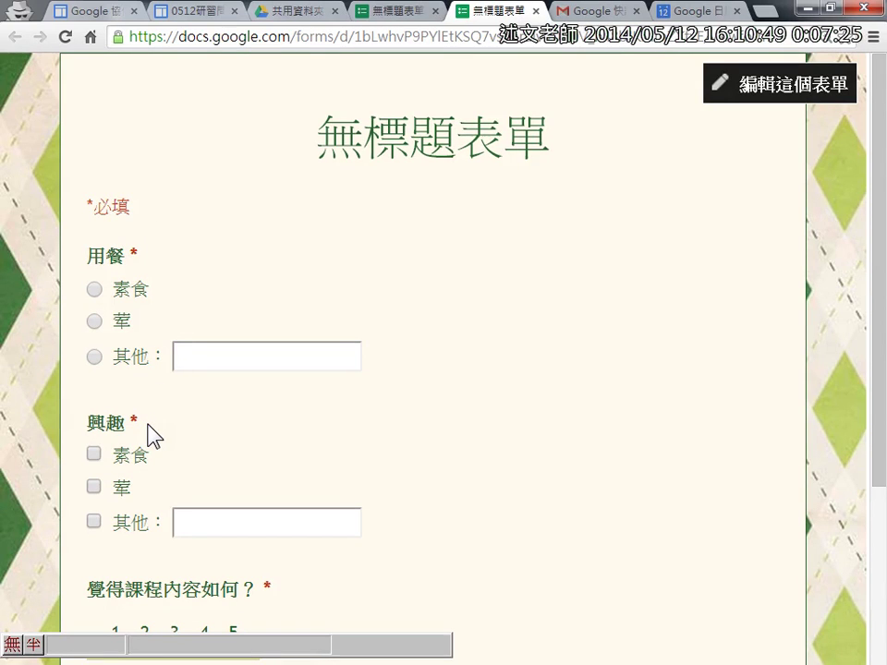
pyautogui.click(222, 356)
pyautogui.moveTo(126, 255); pyautogui.dragTo(145, 255)
pyautogui.scroll(-3, 320, 380)
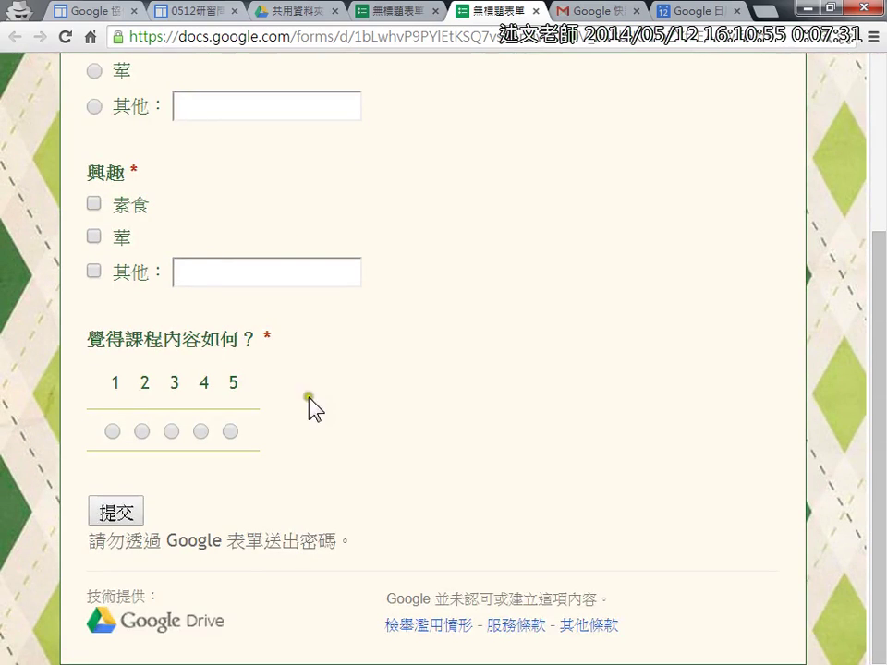
pyautogui.click(109, 514)
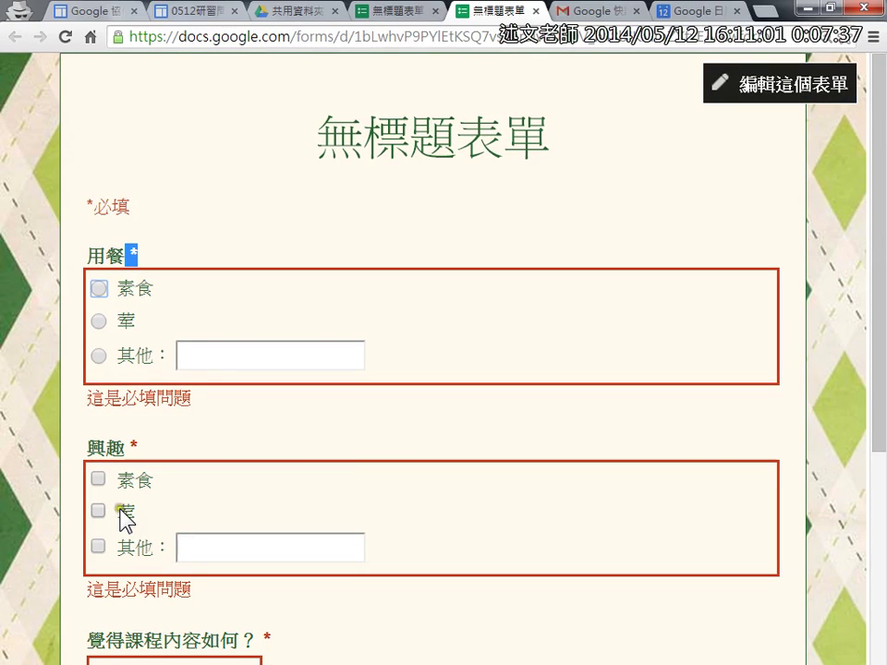
pyautogui.click(290, 356)
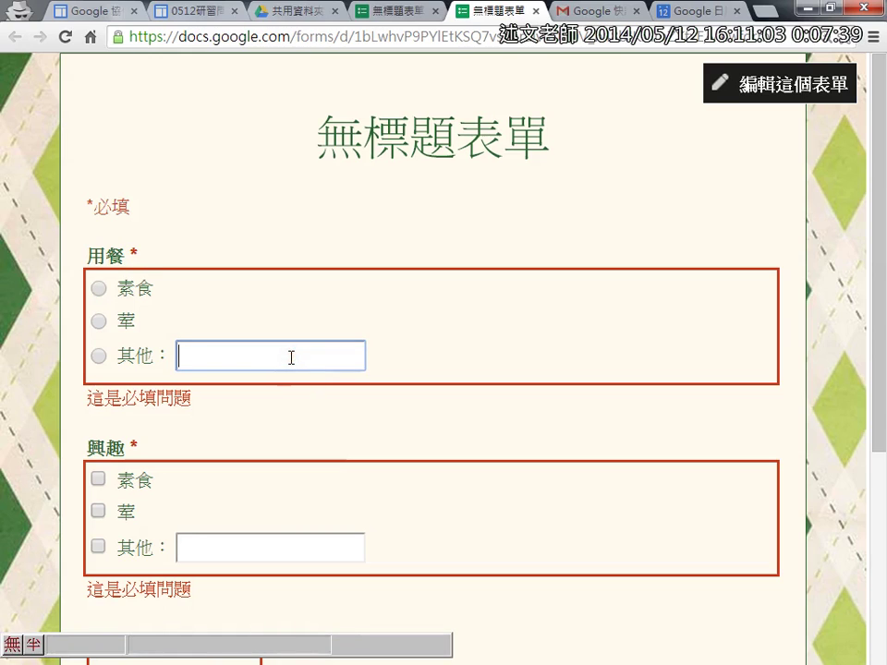
# Copy the live form's full web address
pyautogui.click(341, 36)
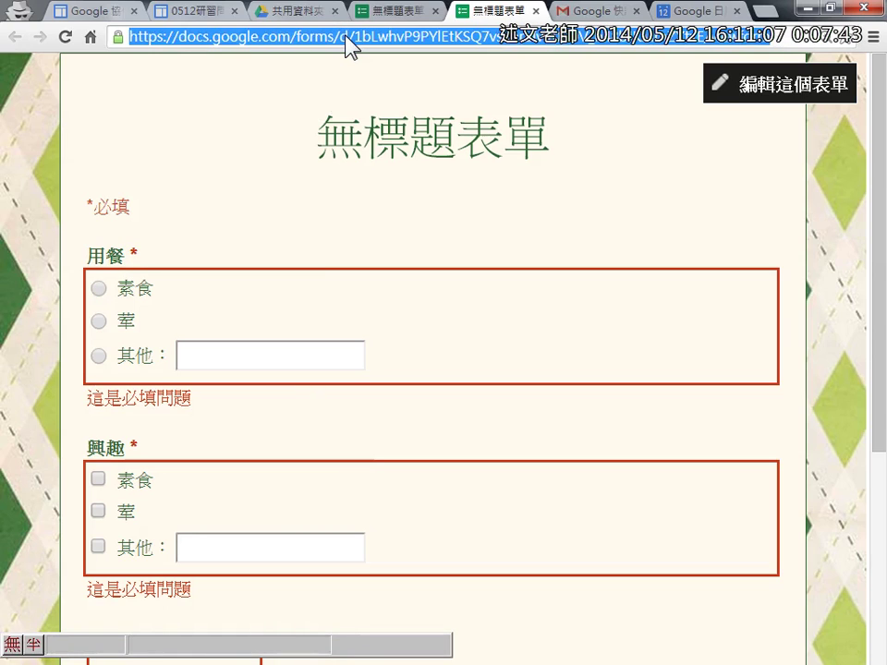
pyautogui.rightClick(349, 48)
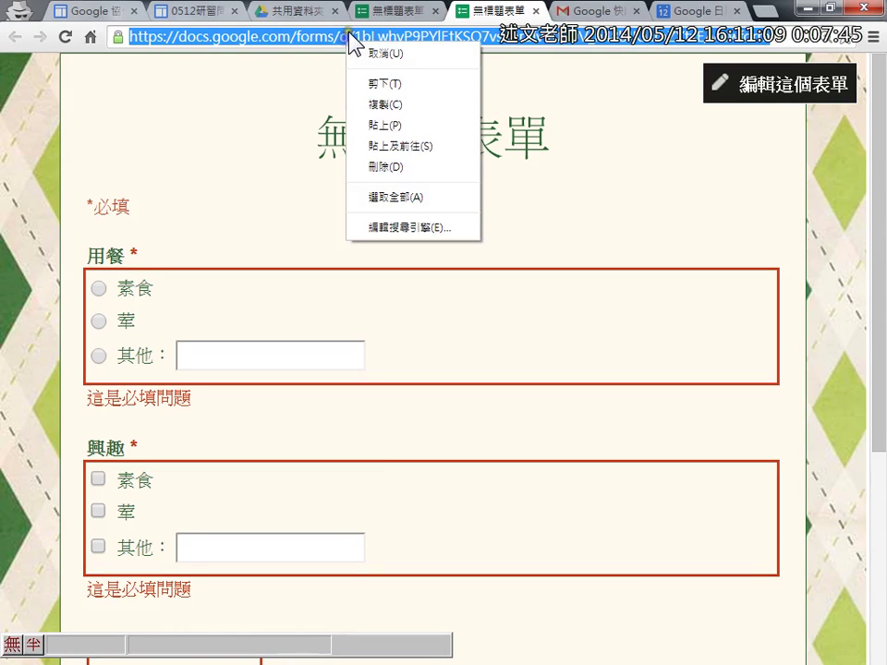
pyautogui.click(383, 104)
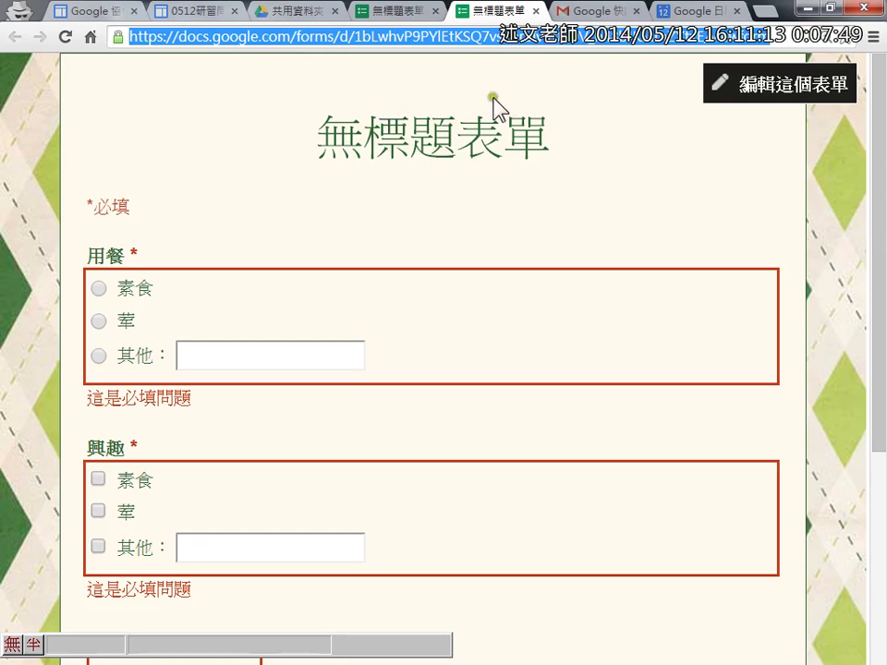
# Switch to the training website and open its 0507研習問卷調查表 page
pyautogui.click(386, 18)
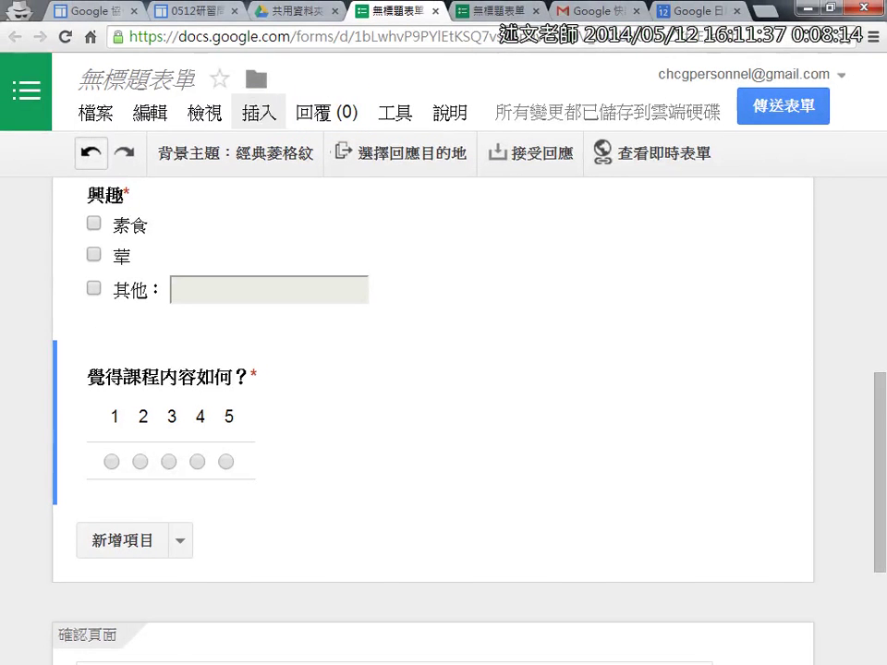
pyautogui.click(192, 19)
pyautogui.click(139, 412)
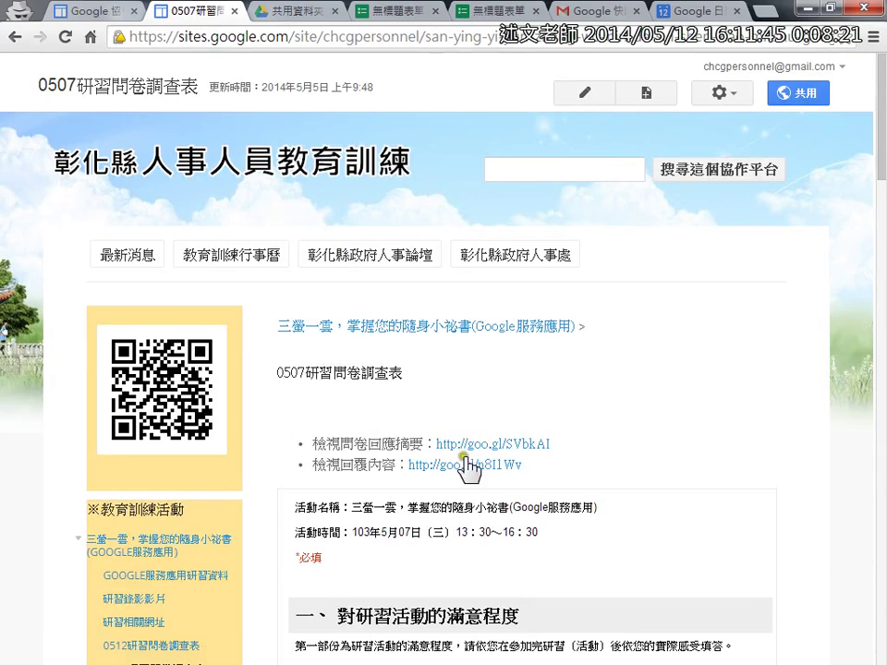
# Switch to Google Drive, open the 1030507問卷 form from the 研習資料 folder and point out its 查看回應 option
pyautogui.click(302, 14)
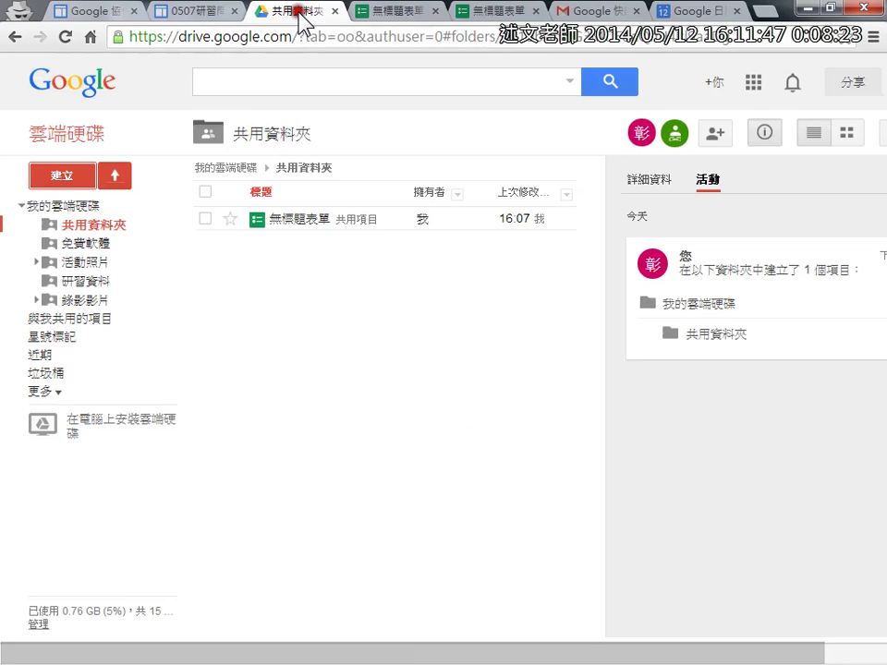
pyautogui.click(90, 281)
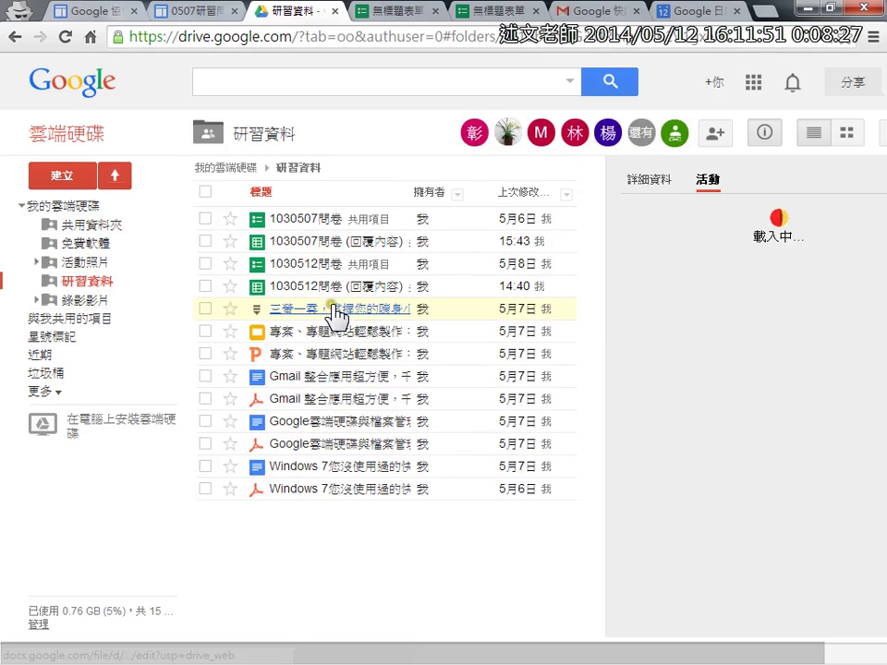
pyautogui.click(330, 220)
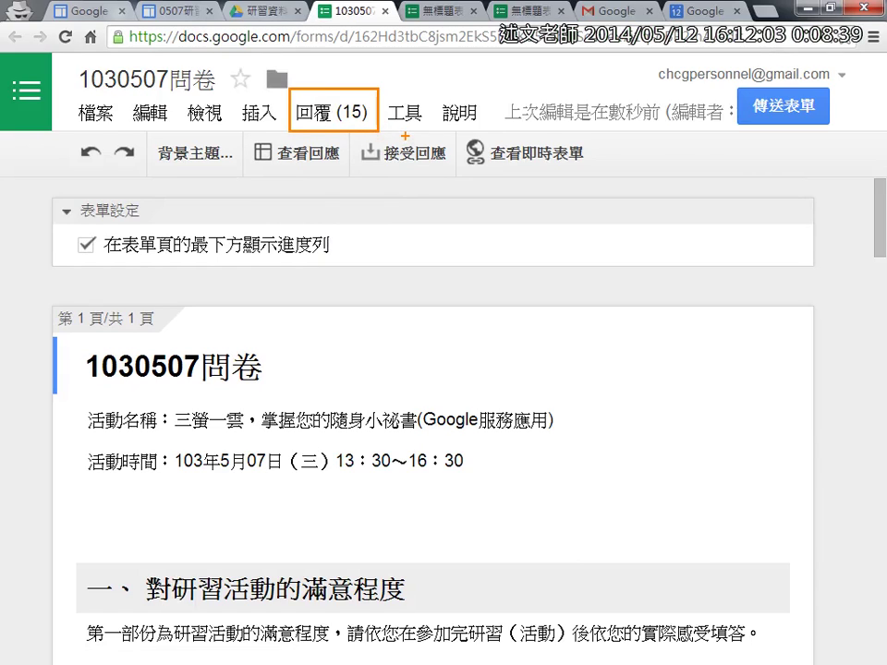
pyautogui.moveTo(250, 169); pyautogui.dragTo(344, 174)
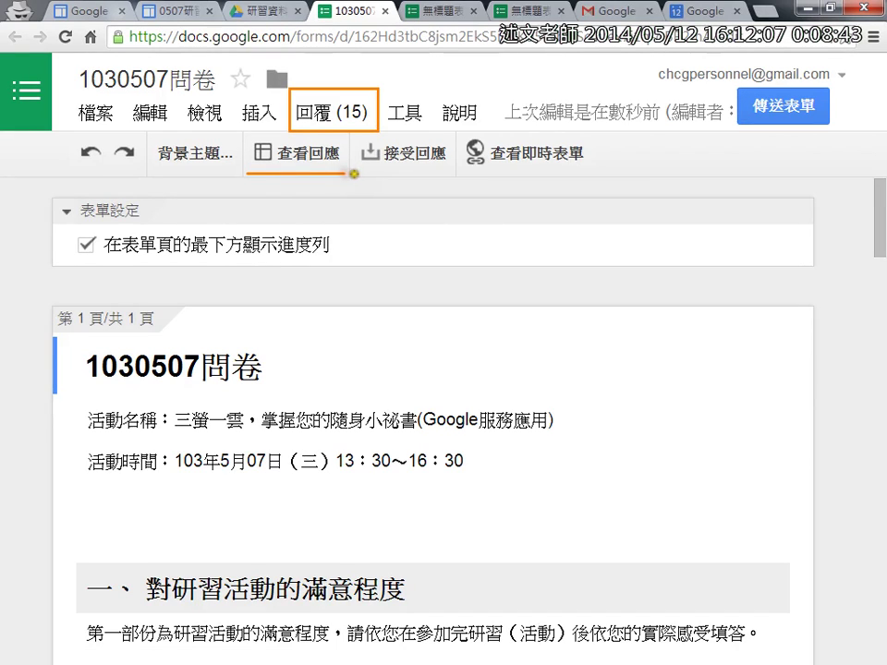
# Open the 回應摘要 of the 1030507問卷 form and examine the charts for its satisfaction questions
pyautogui.click(341, 112)
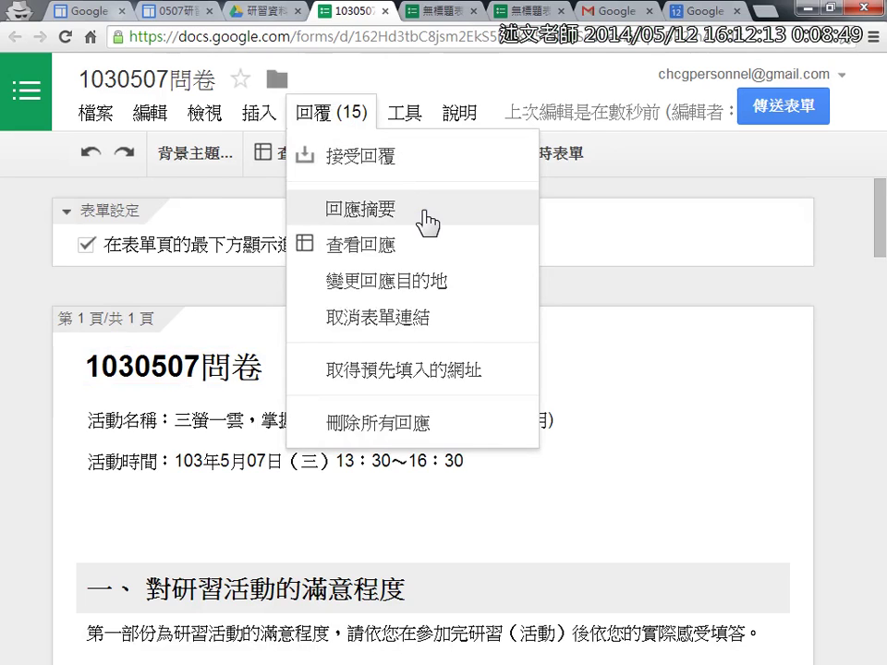
pyautogui.click(427, 223)
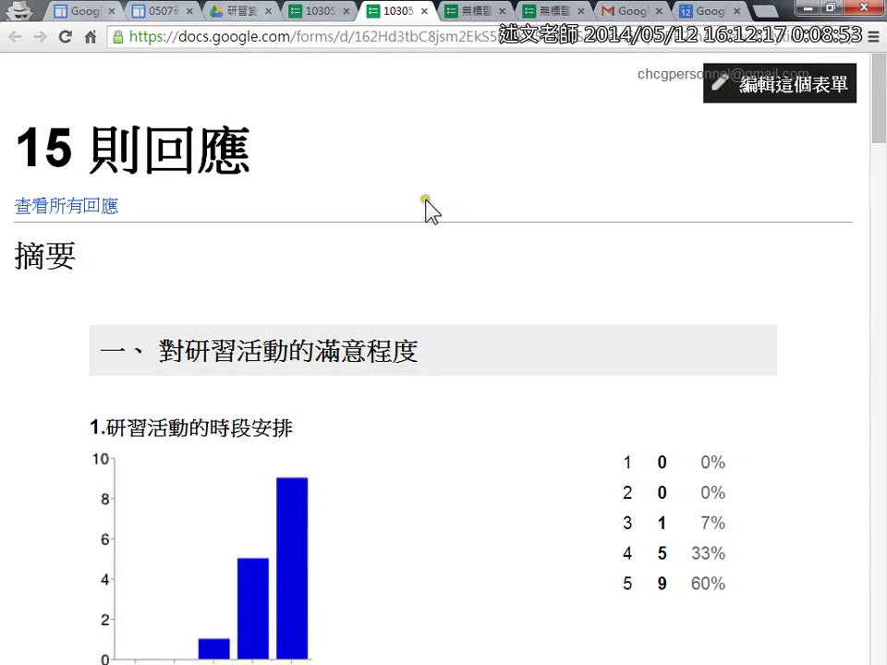
pyautogui.scroll(-2, 428, 352)
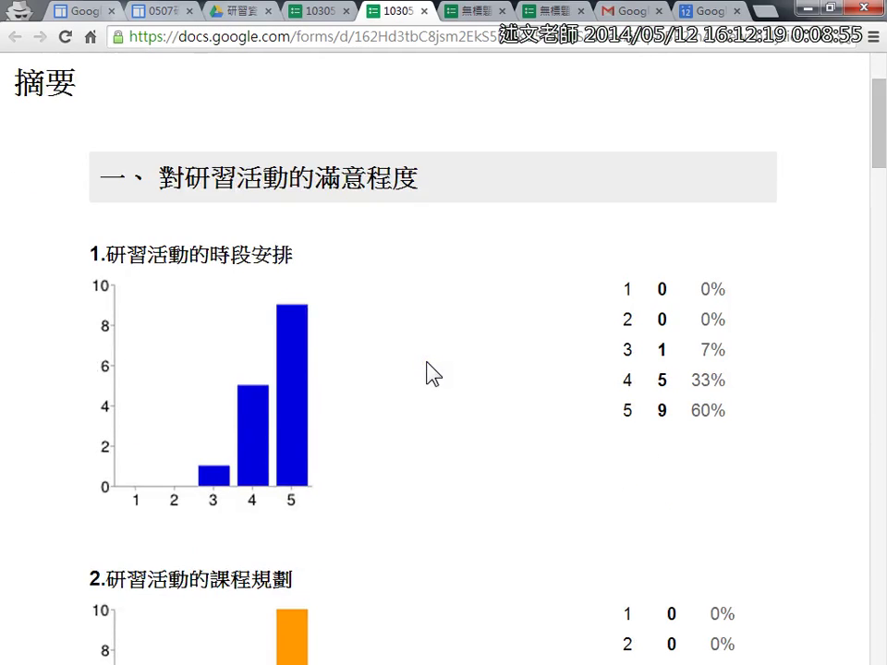
pyautogui.scroll(-2, 430, 374)
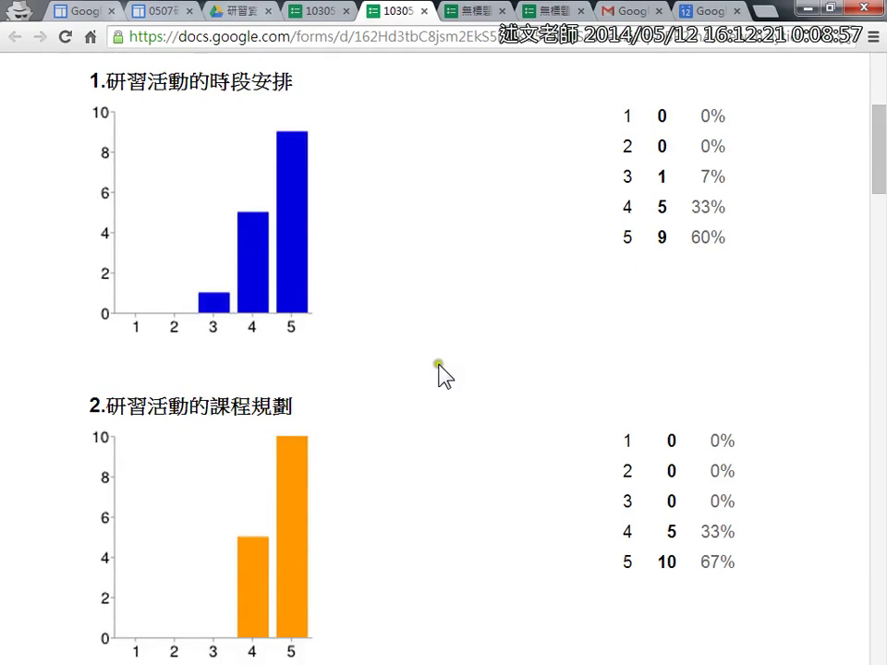
pyautogui.scroll(-12, 434, 378)
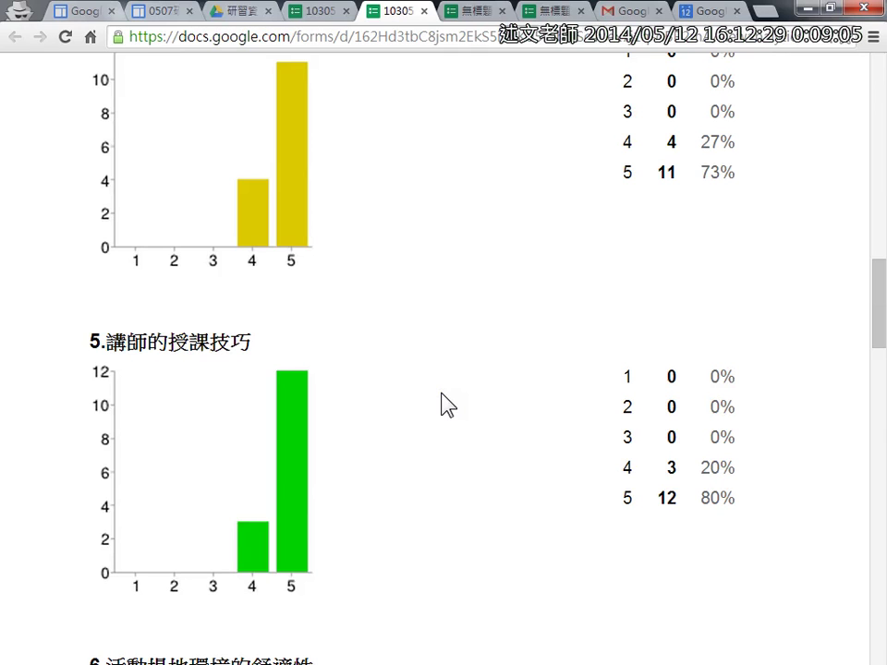
pyautogui.scroll(-8, 451, 404)
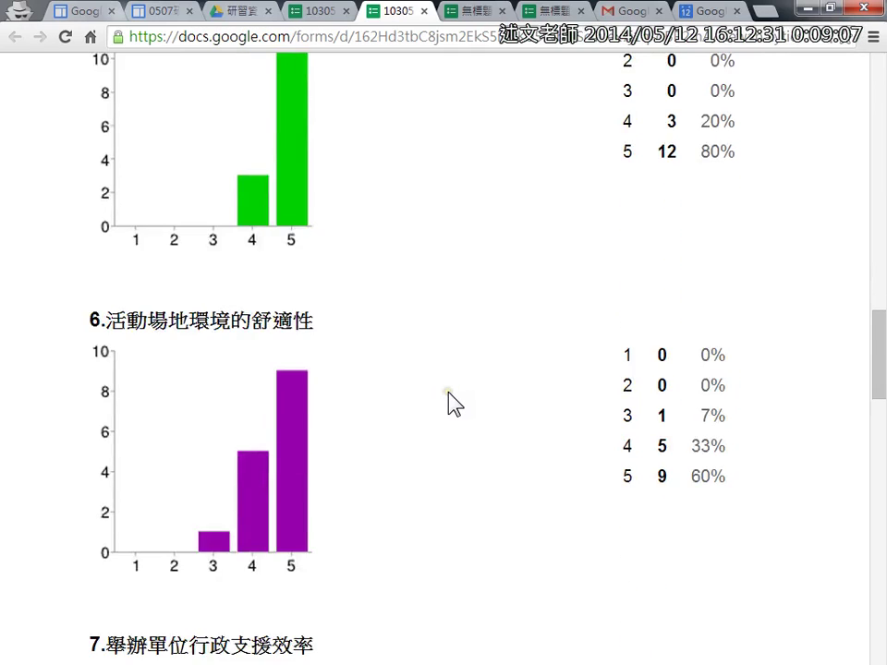
pyautogui.scroll(-5, 451, 404)
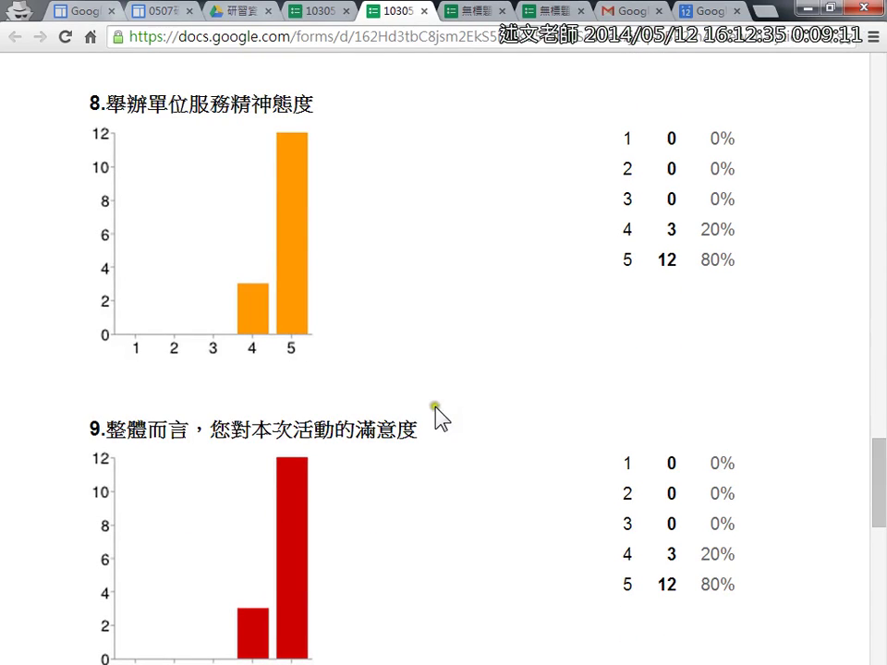
pyautogui.scroll(-5, 436, 418)
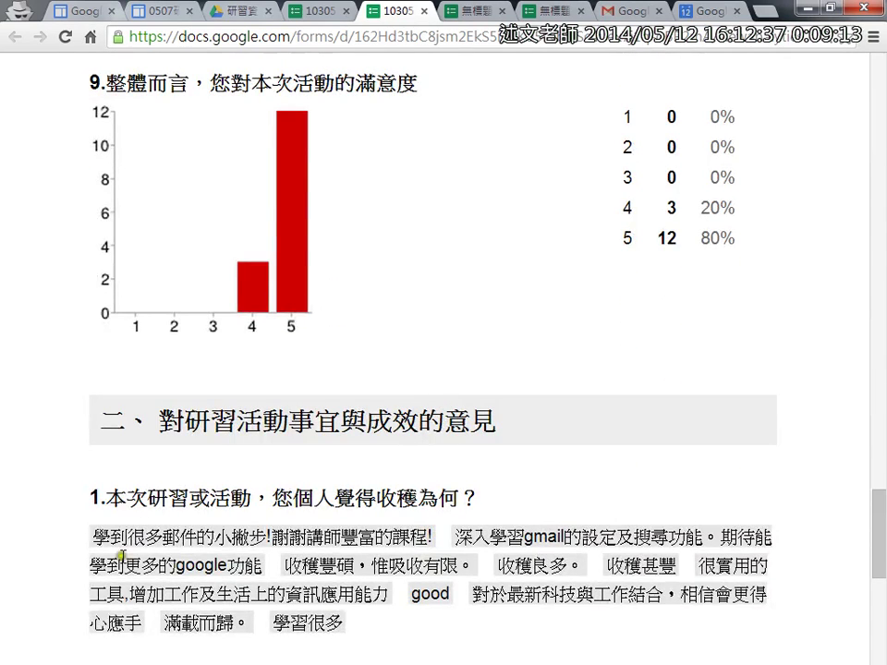
# Examine the written answers about the training's benefits and suggestions, and close the response summary
pyautogui.moveTo(93, 536); pyautogui.dragTo(358, 626)
pyautogui.click(358, 625)
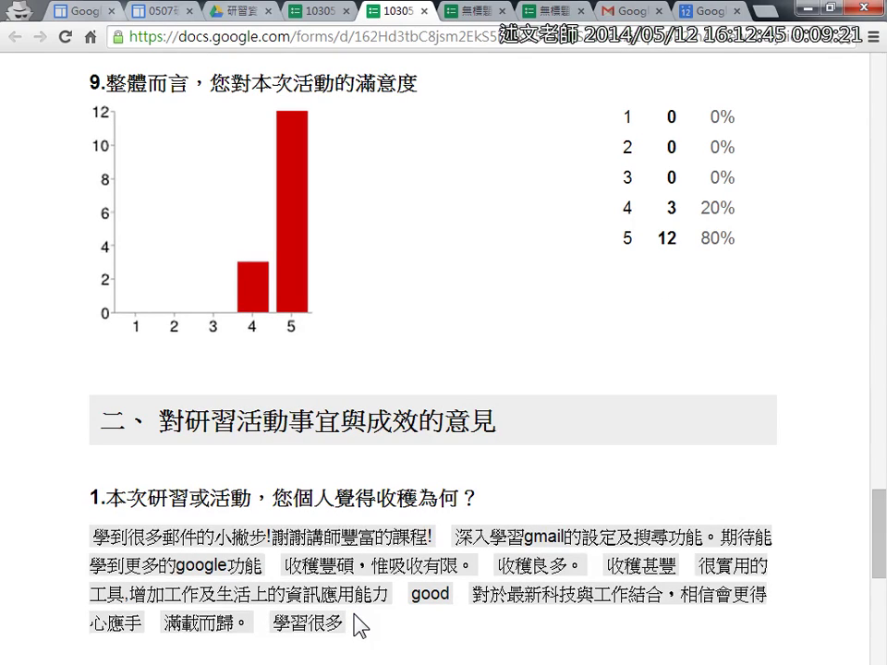
pyautogui.scroll(-3, 356, 618)
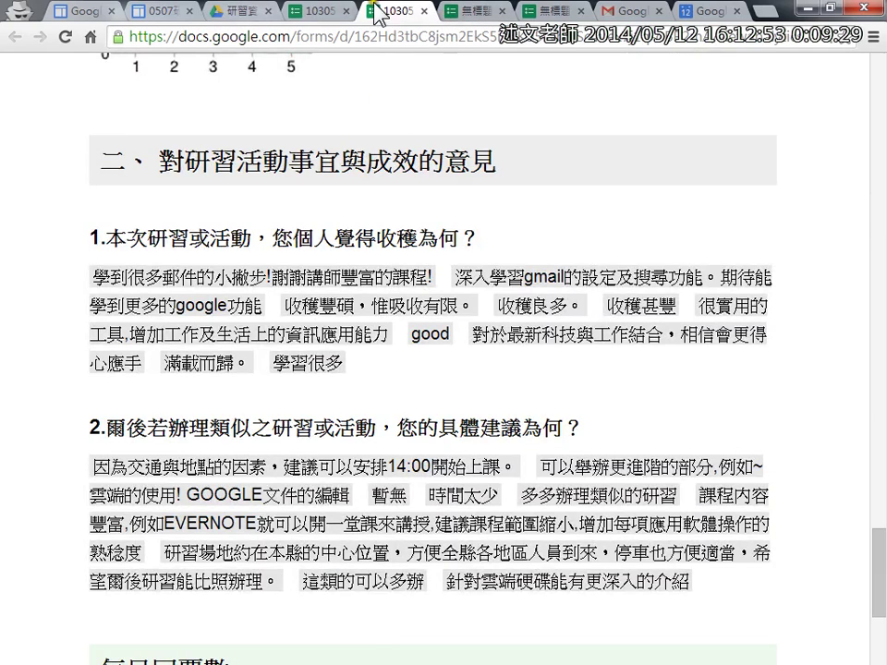
pyautogui.hotkey('ctrl', 'w')
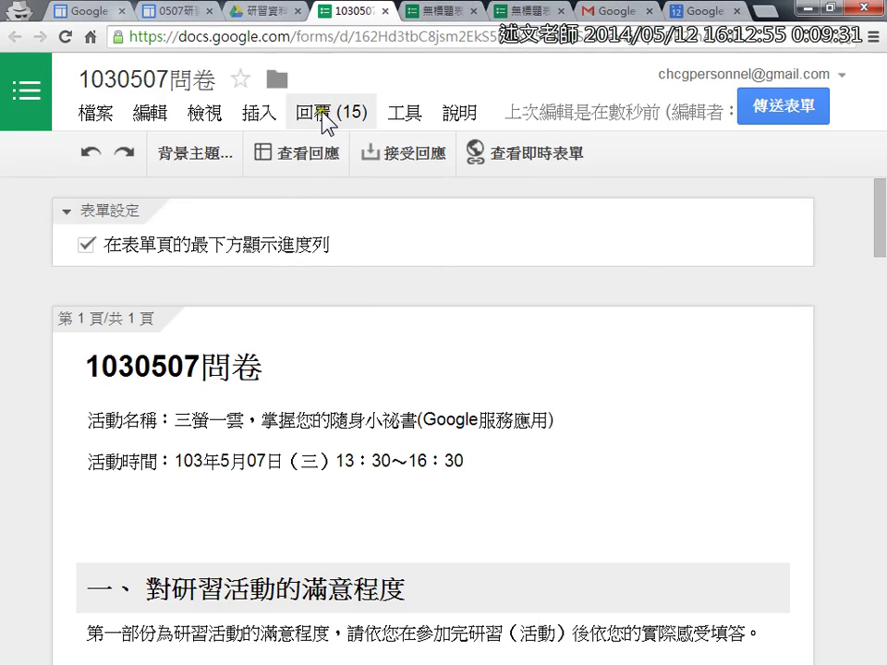
# Open the 1030507問卷 form's collected responses as a spreadsheet and examine its download formats, including Microsoft Excel (.xlsx)
pyautogui.click(319, 116)
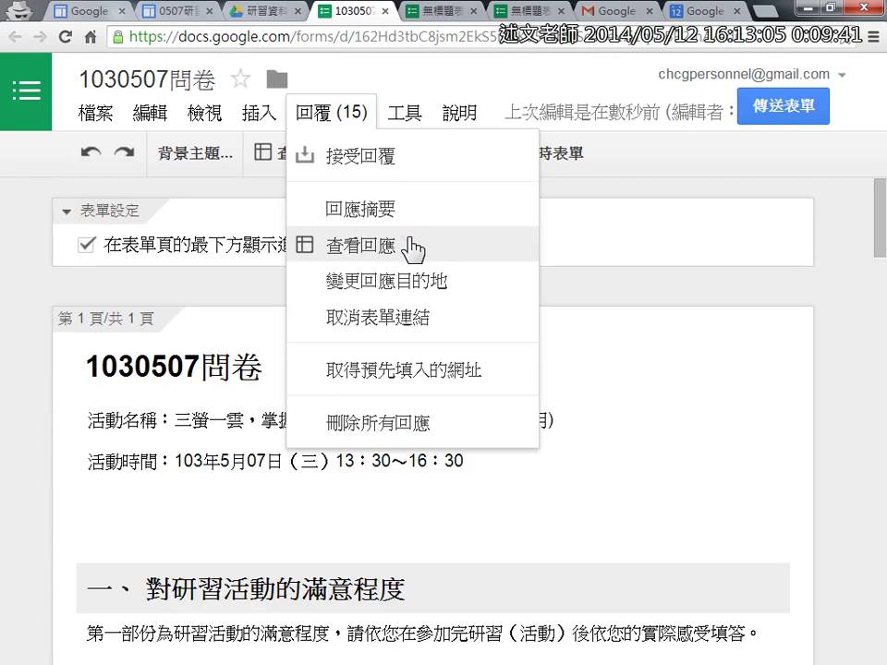
pyautogui.click(410, 248)
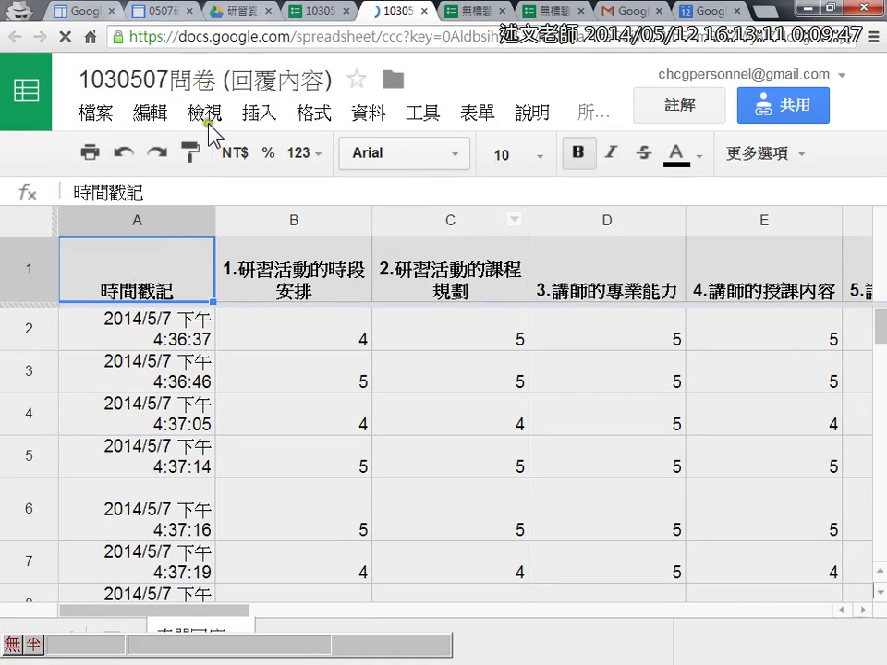
pyautogui.click(91, 117)
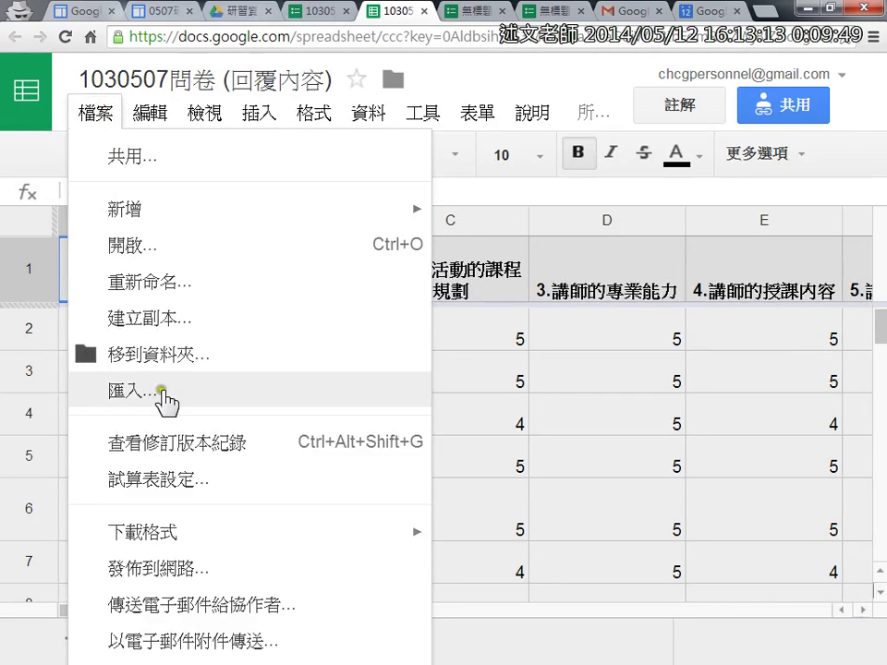
pyautogui.moveTo(310, 536)
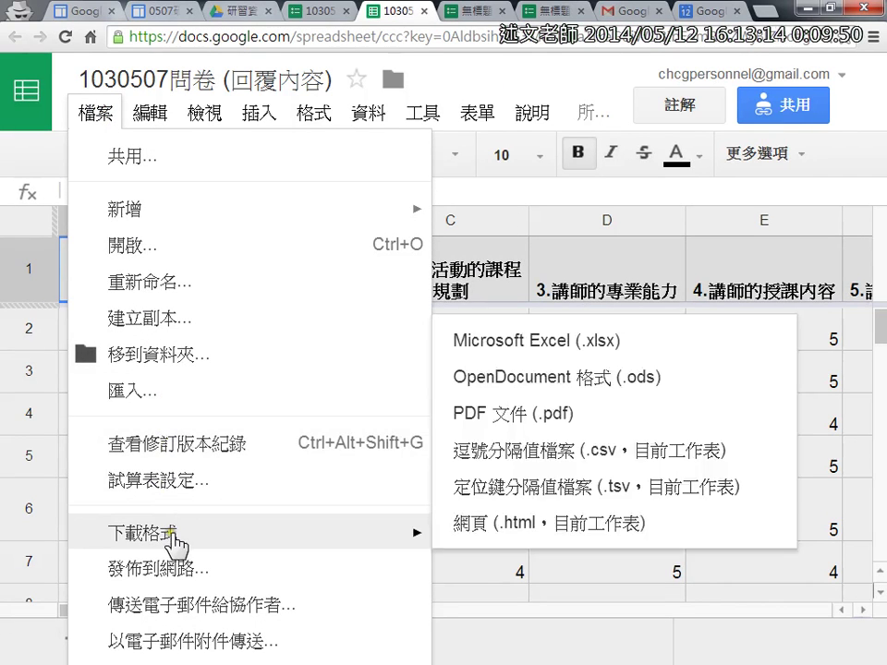
pyautogui.click(536, 355)
pyautogui.click(532, 112)
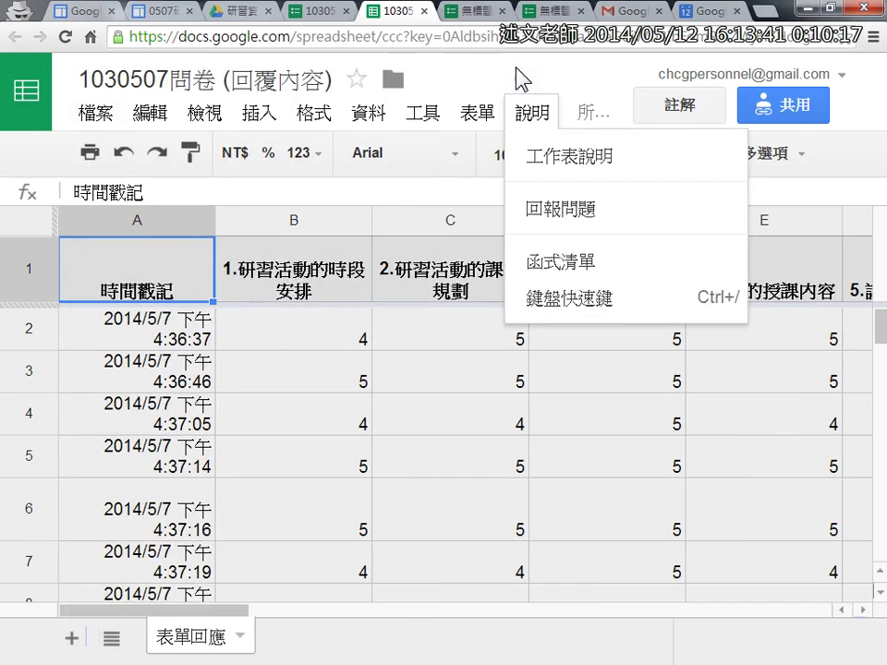
pyautogui.click(516, 70)
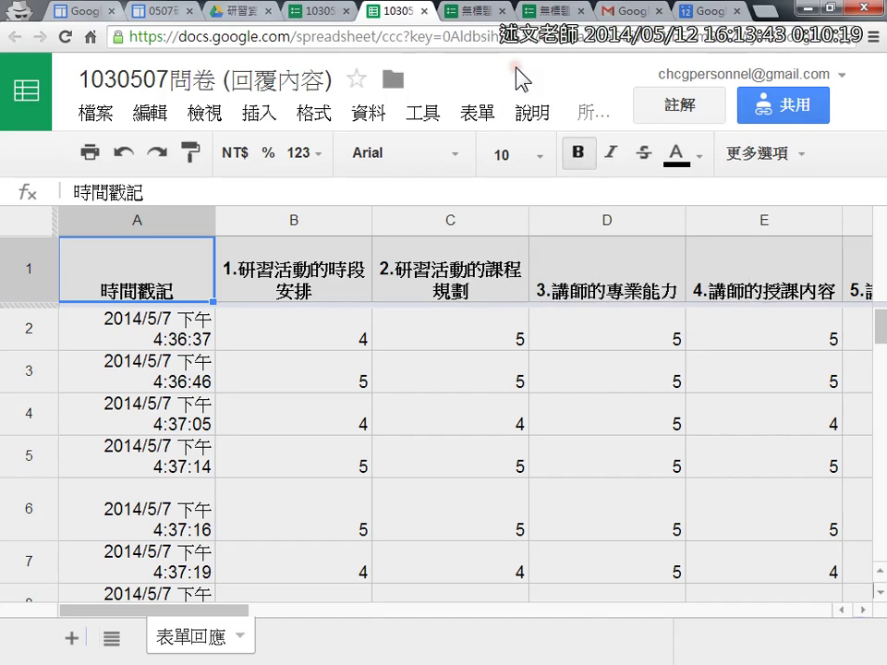
pyautogui.click(425, 11)
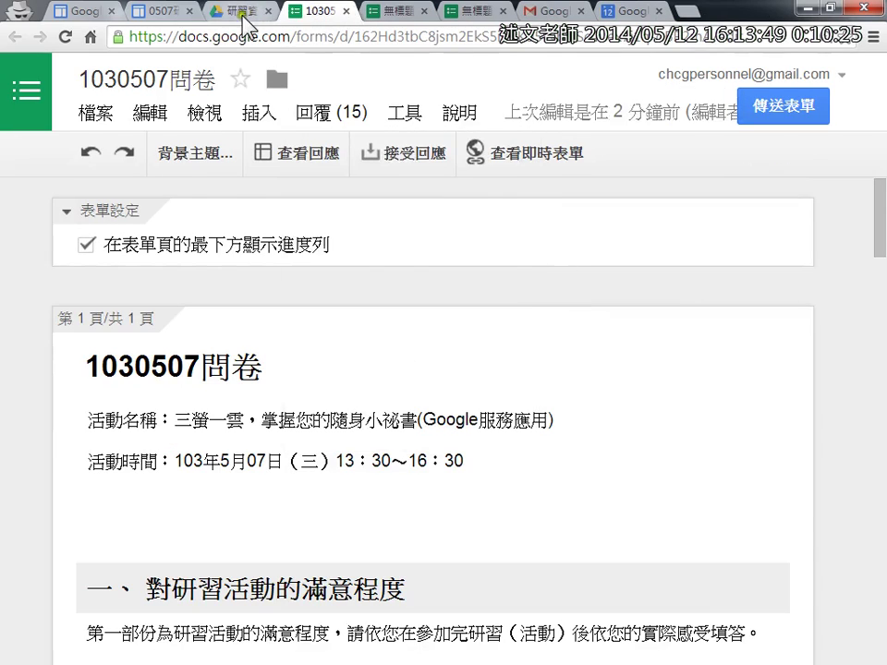
# Return to the training website's 0507研習問卷調查表 page and outline the embedded questionnaire from its 對研習活動的滿意程度 section
pyautogui.click(248, 13)
pyautogui.click(168, 13)
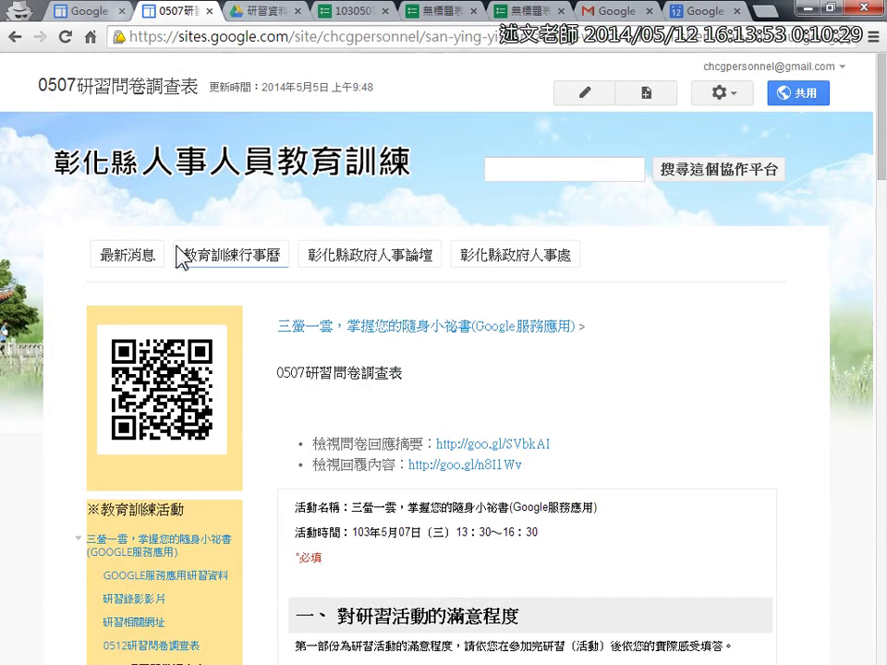
pyautogui.click(405, 402)
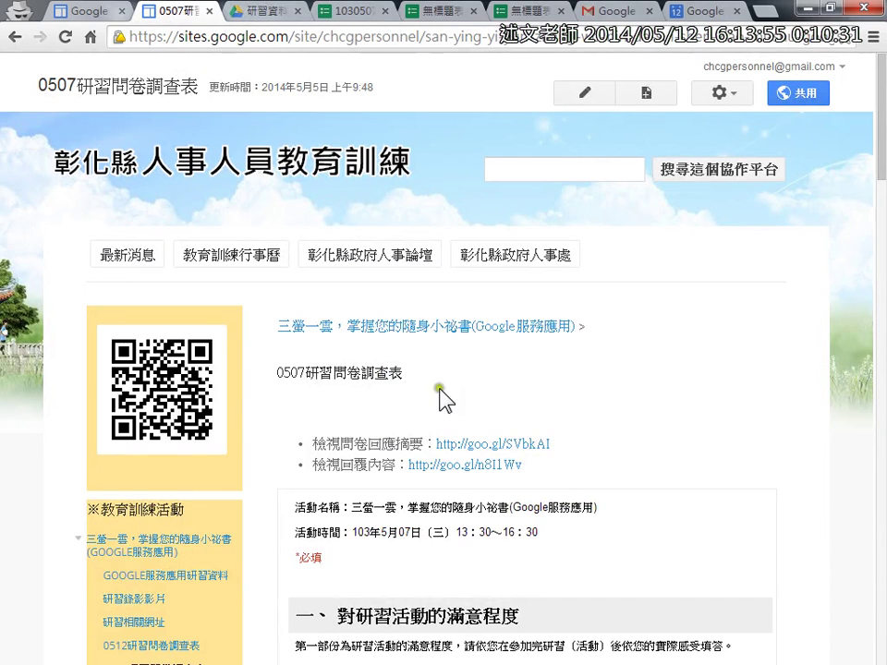
pyautogui.scroll(-3, 725, 402)
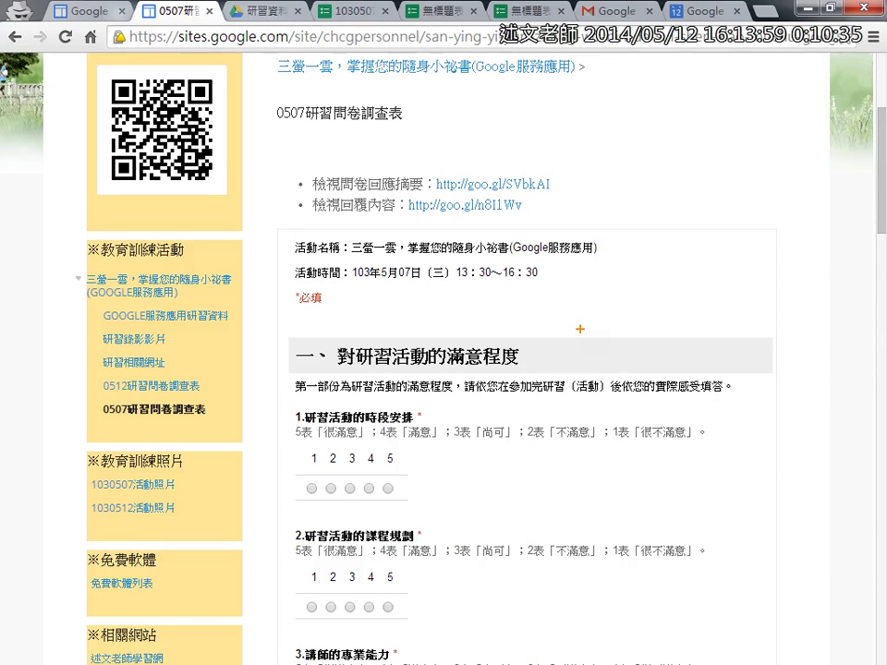
pyautogui.moveTo(270, 324); pyautogui.dragTo(252, 610)
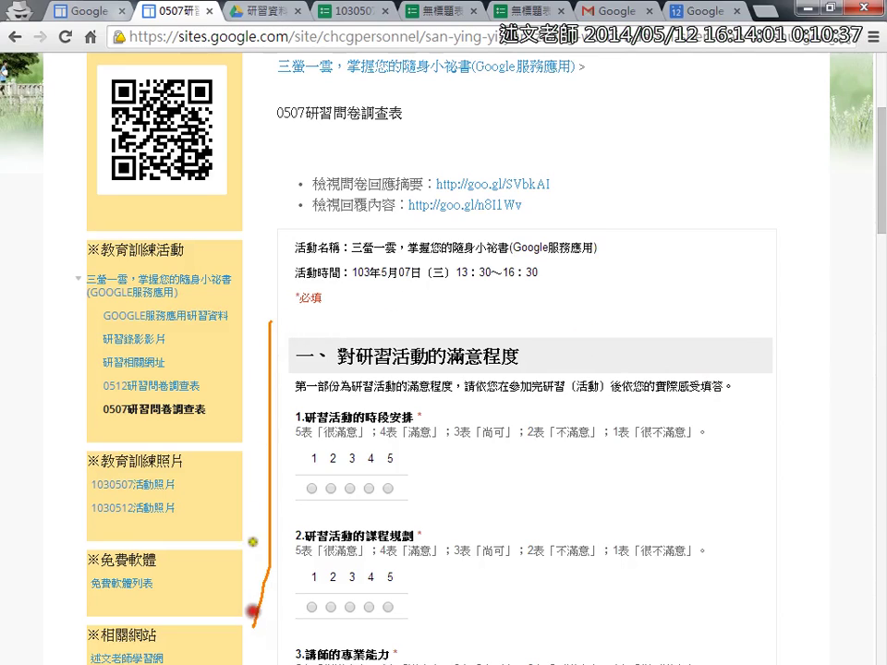
pyautogui.moveTo(270, 323)
pyautogui.mouseDown()
pyautogui.moveTo(619, 314)
pyautogui.moveTo(724, 511)
pyautogui.moveTo(727, 661)
pyautogui.moveTo(610, 662)
pyautogui.mouseUp()
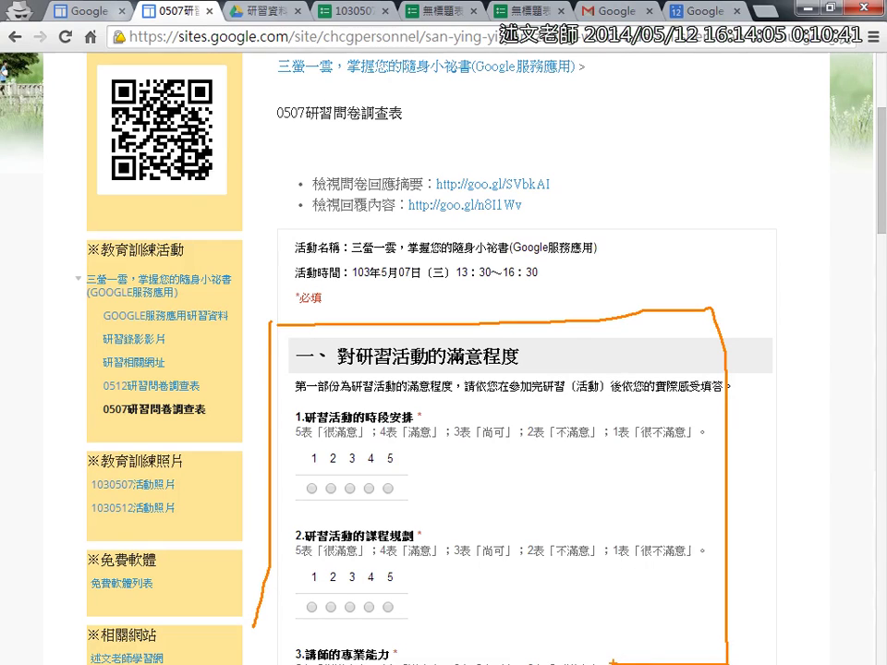